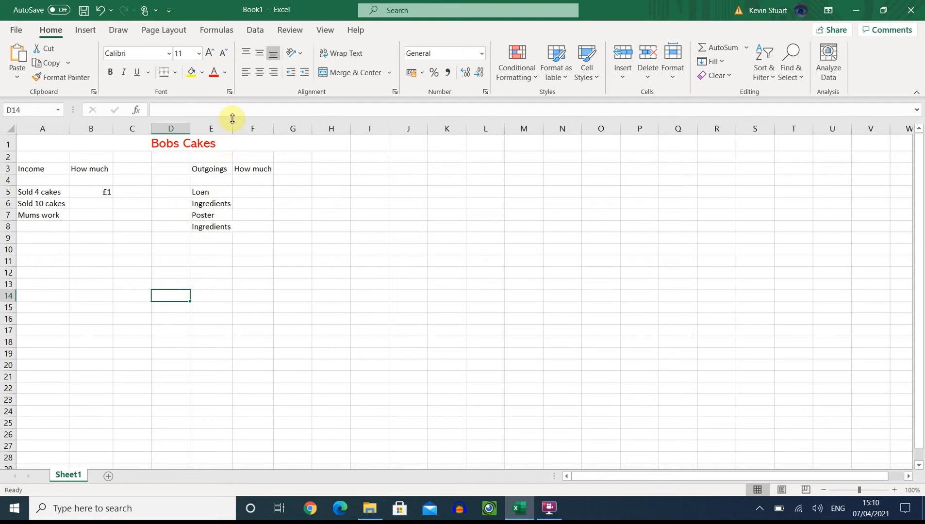
Step: Widen column E slightly to give the Outgoings entries more room
drag(232, 130, 234, 131)
click(252, 243)
click(223, 264)
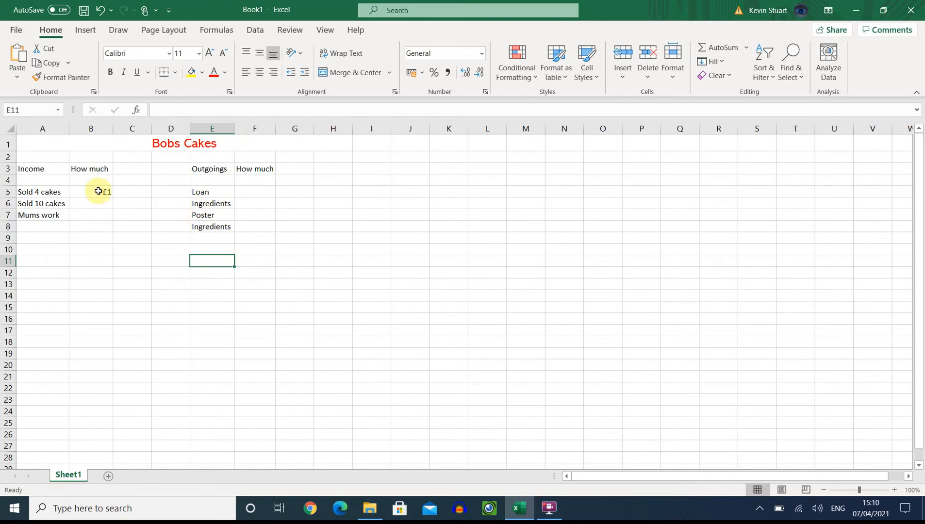
Step: Clear the Sold 4 cakes amount in B5 and re-enter it as £1
drag(87, 193, 91, 317)
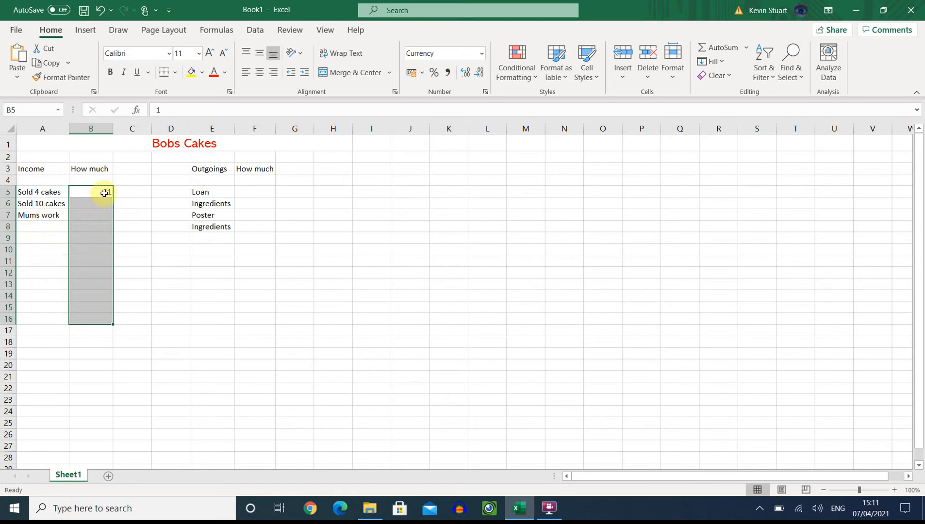
click(104, 192)
double_click(105, 192)
key(BackSpace)
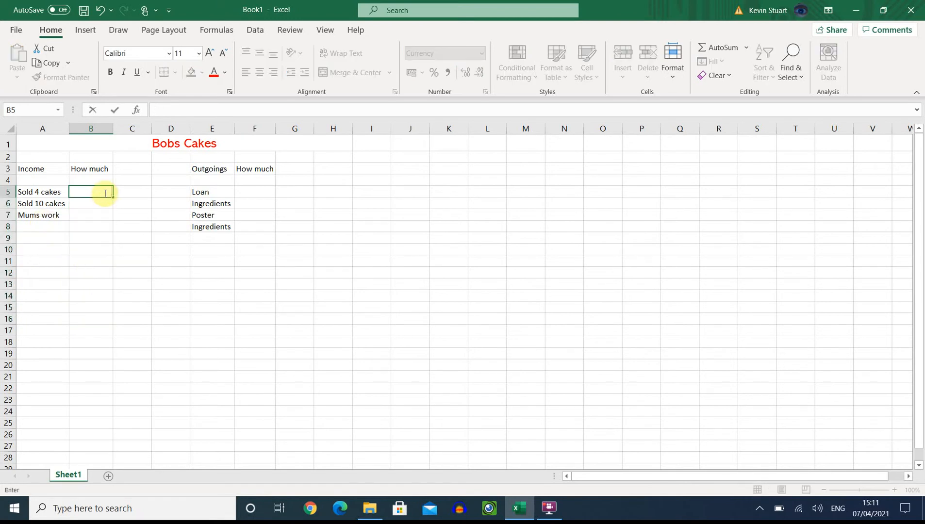
text(£1)
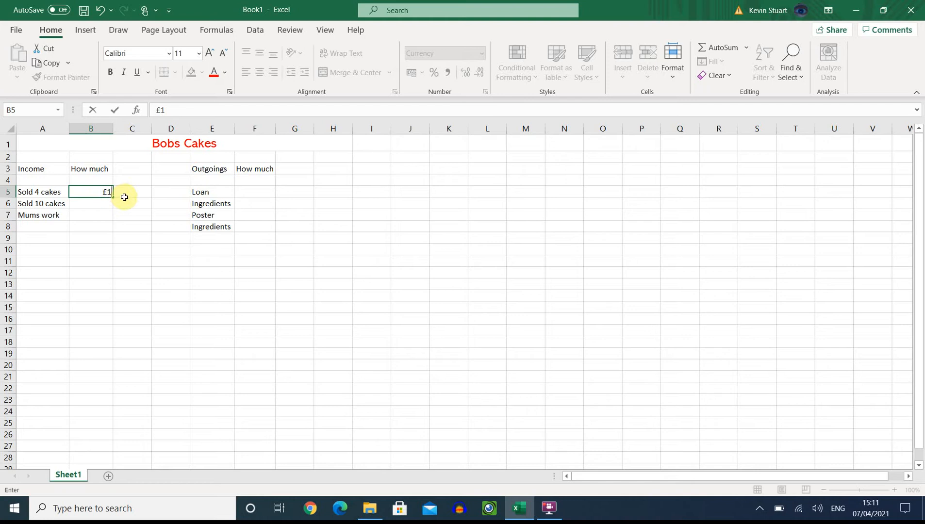
click(124, 197)
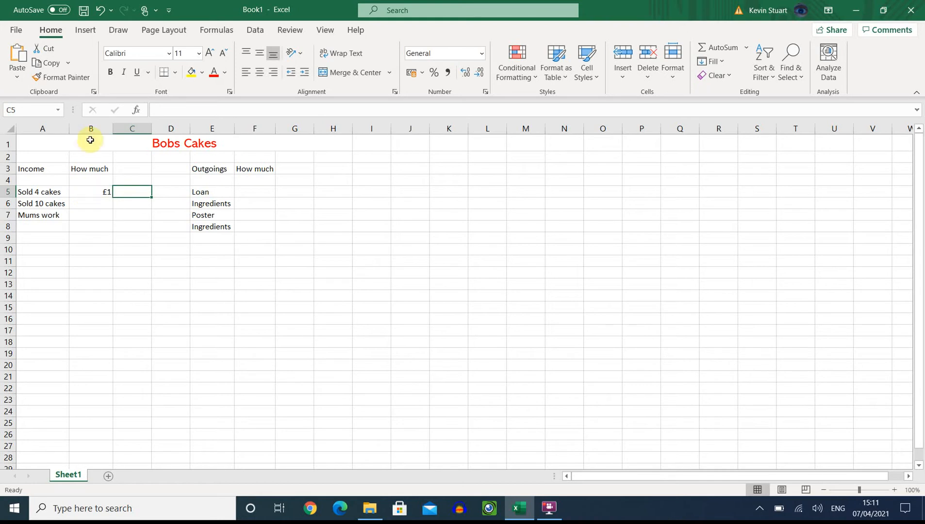
Step: Format cells B5:B20 as Currency with the £ symbol, 2 decimal places and red negative numbers without a minus sign
click(91, 191)
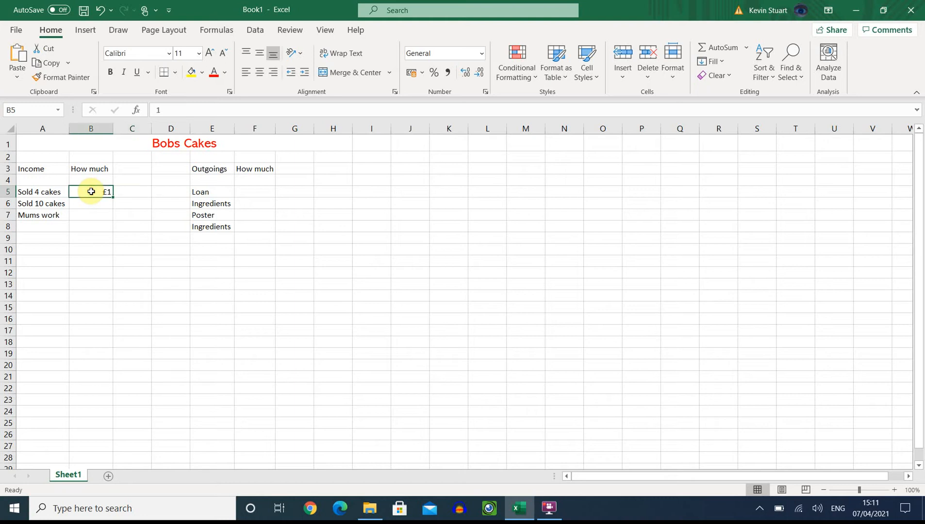
drag(92, 191, 92, 365)
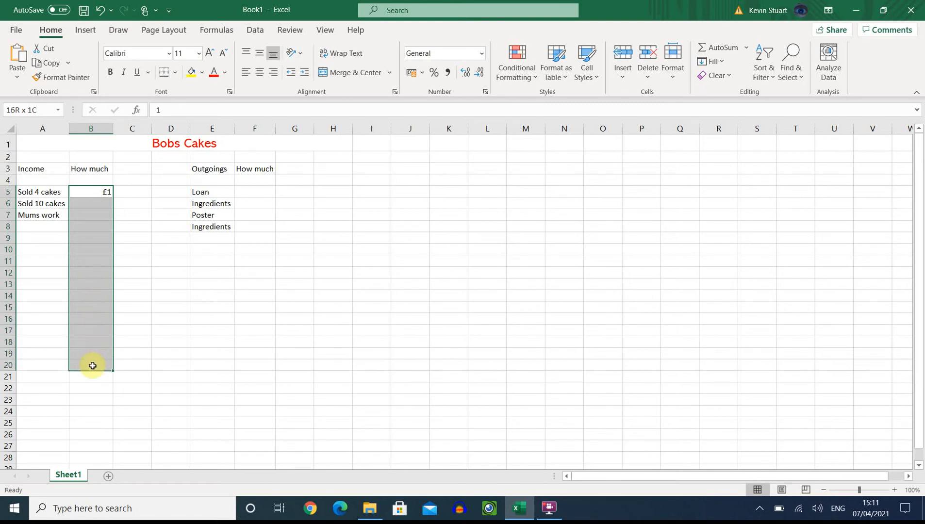
drag(92, 366, 92, 366)
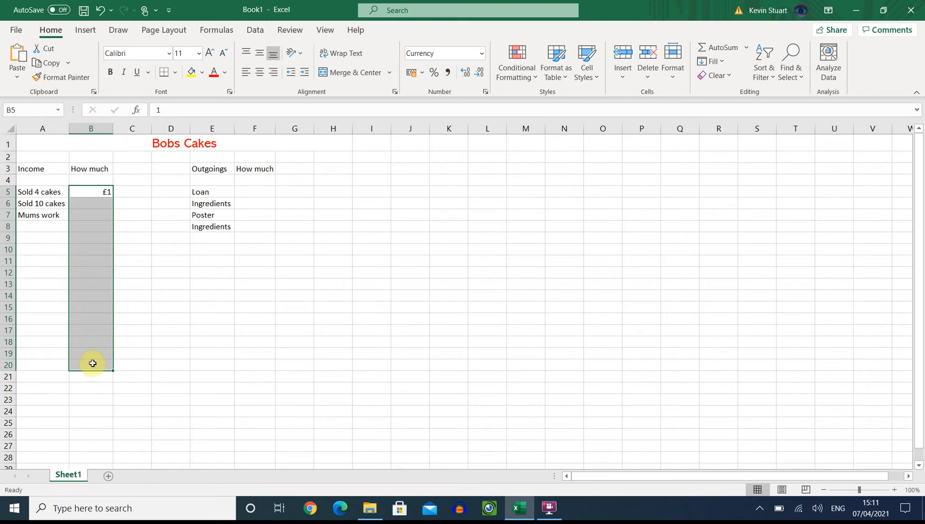
right_click(87, 274)
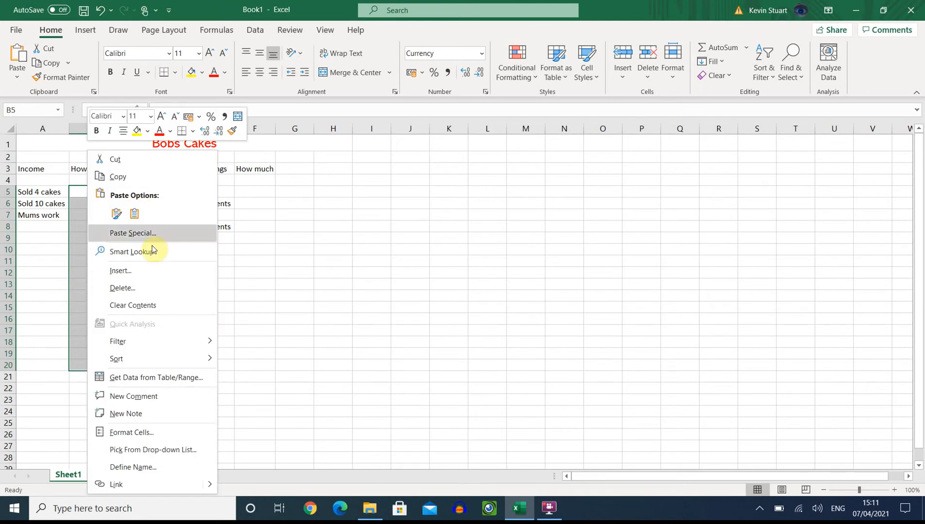
click(138, 432)
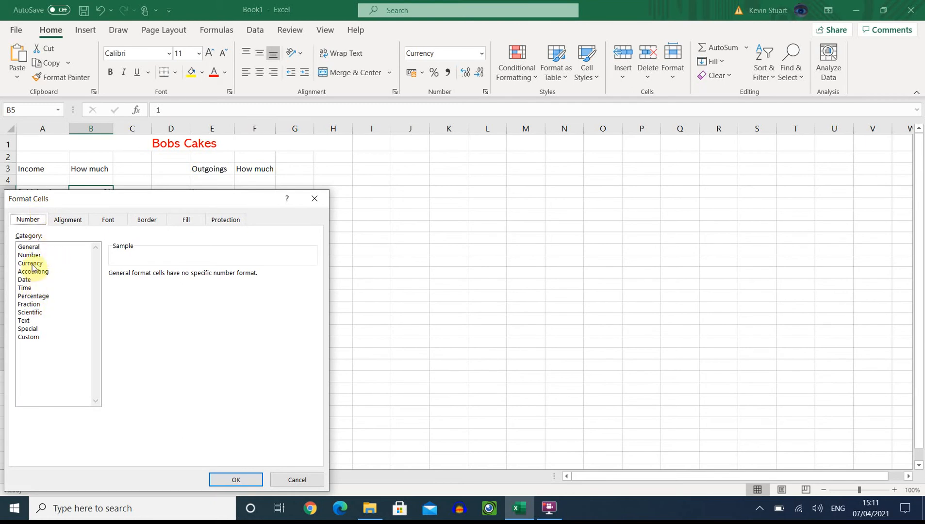
click(32, 256)
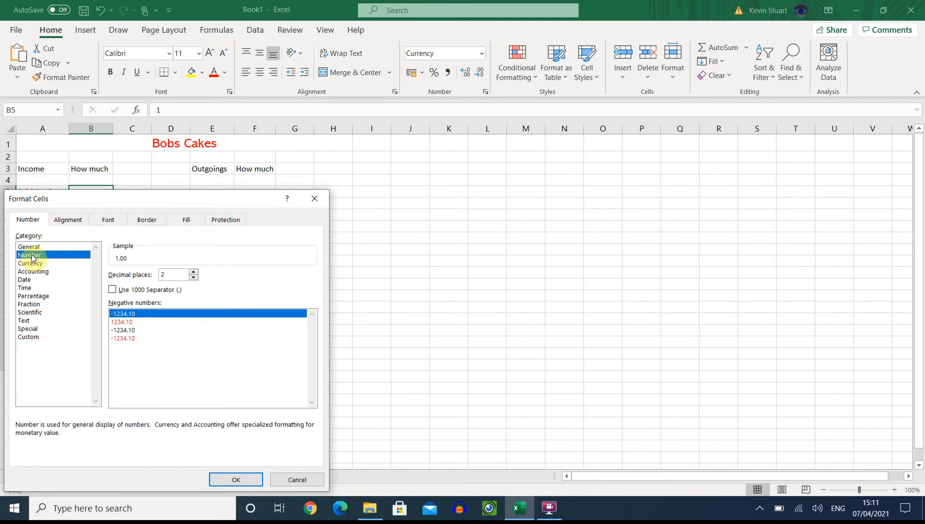
click(29, 264)
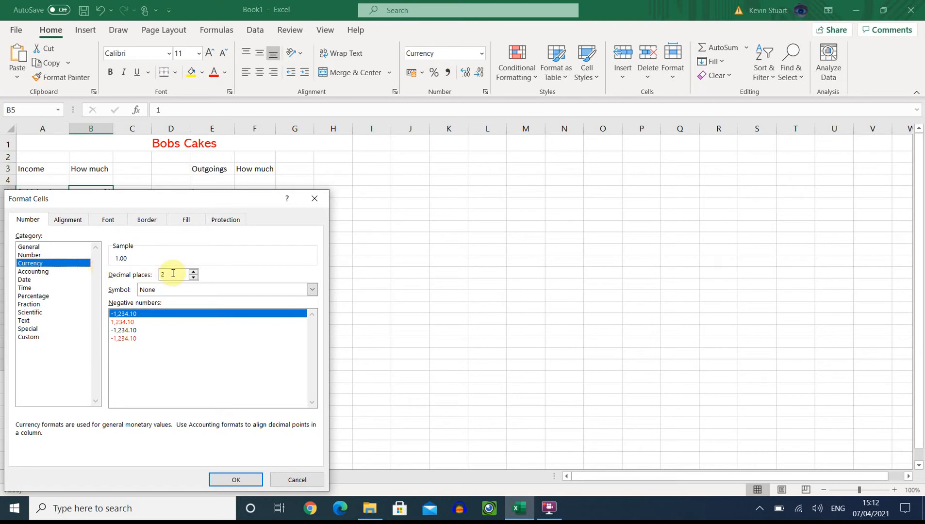
click(312, 294)
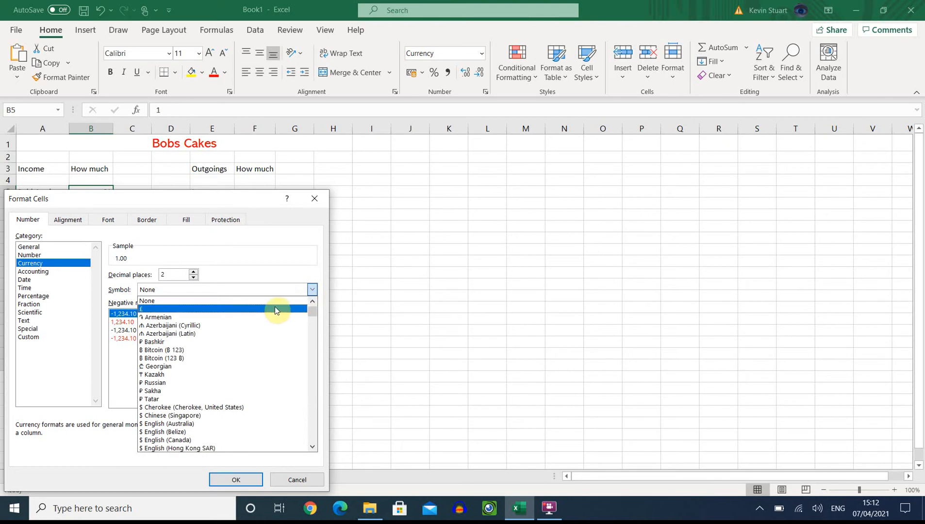
click(276, 310)
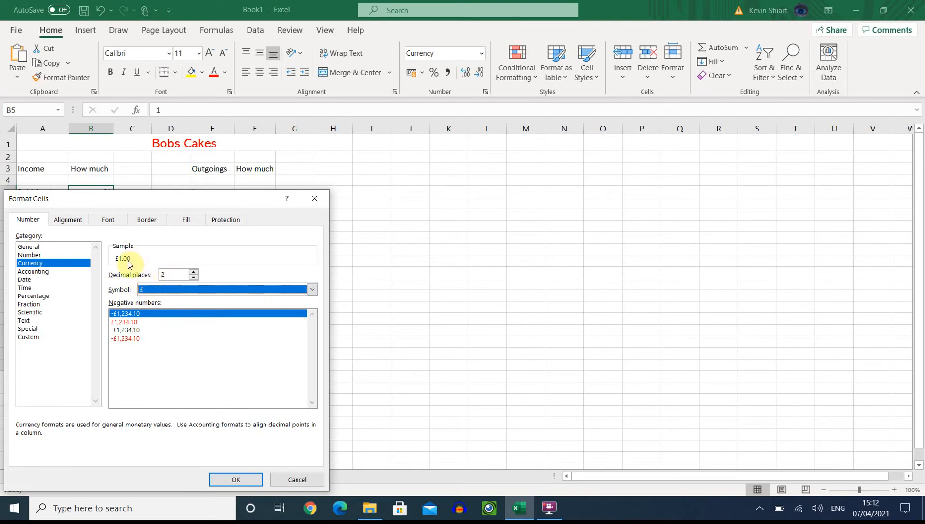
click(120, 322)
click(236, 478)
click(122, 411)
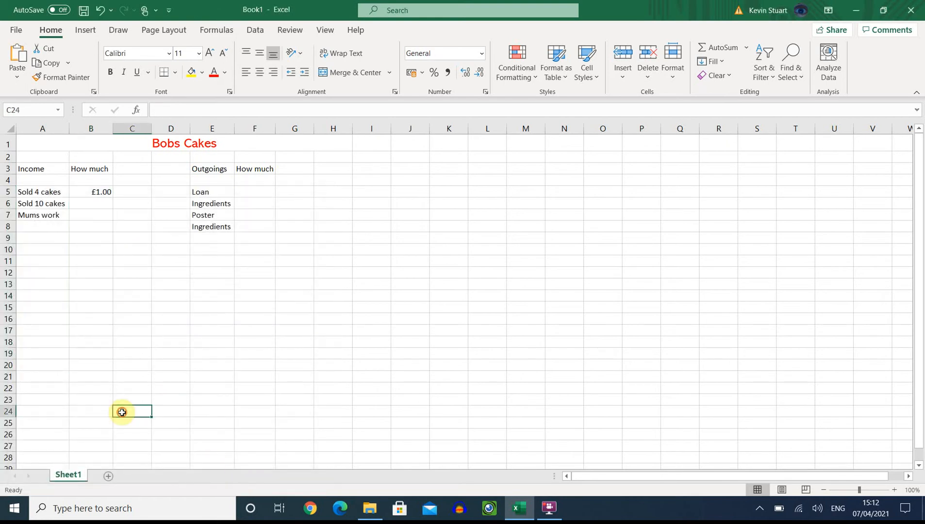
Step: Enter the income amounts 3 for Sold 10 cakes in B6 and 10.50 for Mums work in B7
click(93, 202)
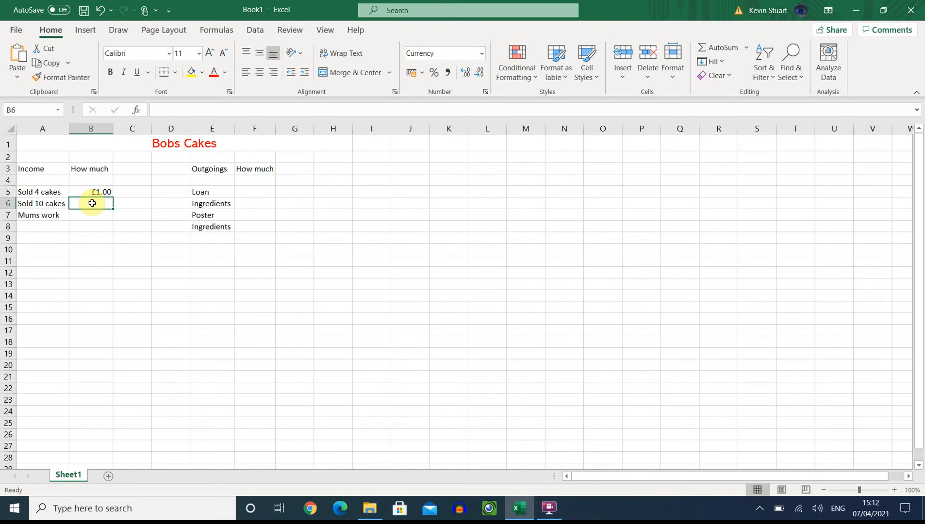
text(3)
key(Return)
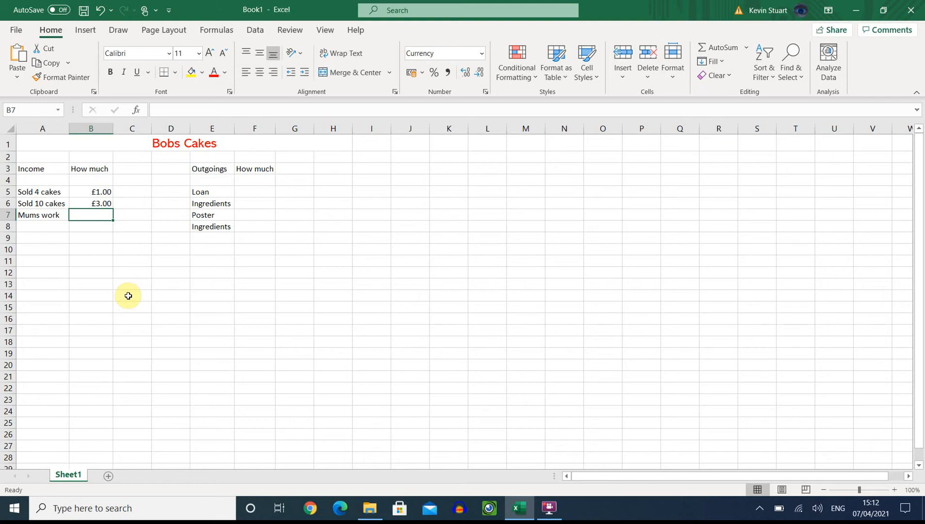
text(10)
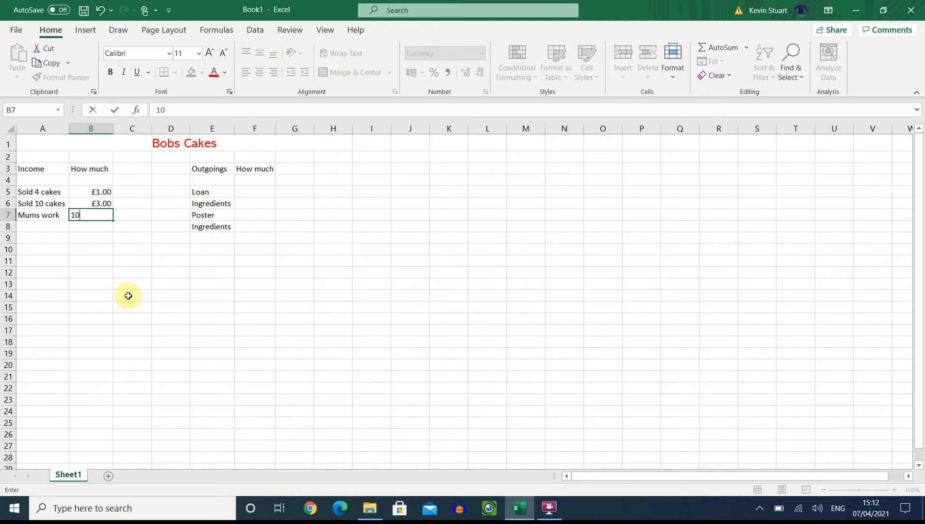
text(.50)
key(Return)
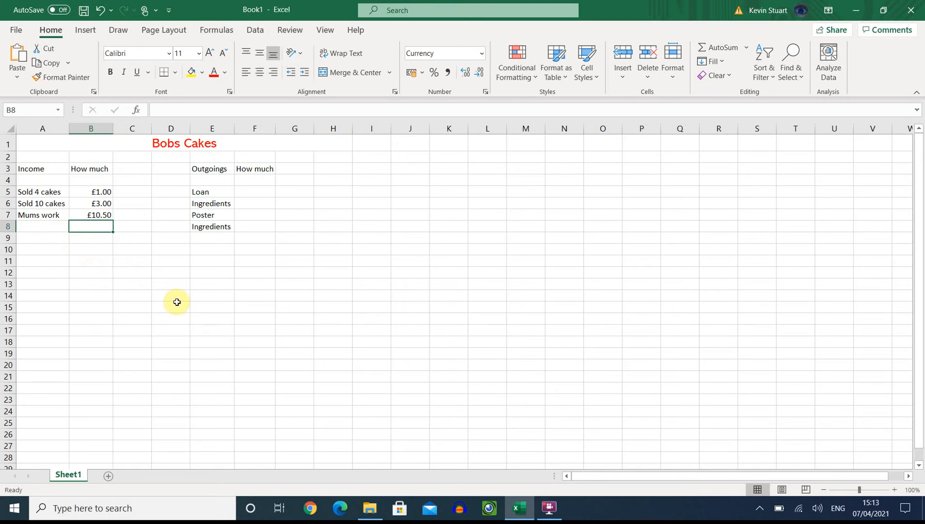
text(3)
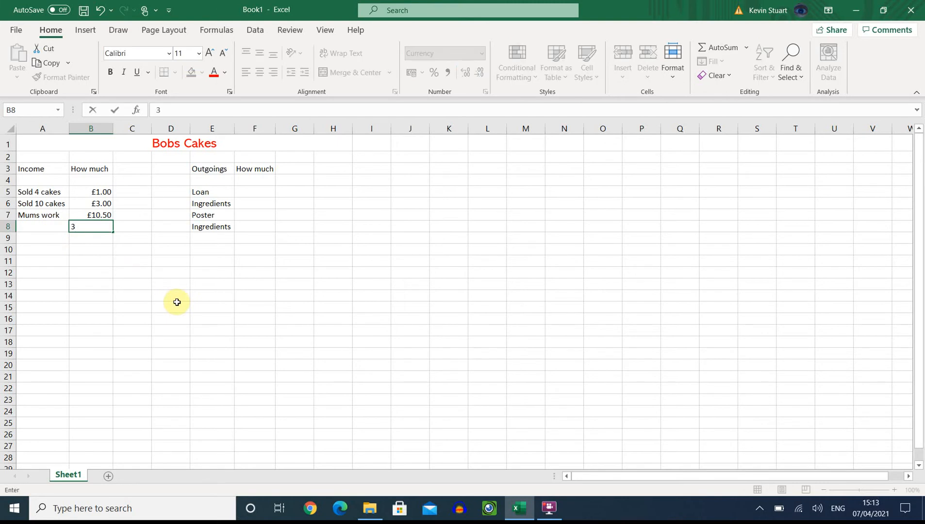
key(Return)
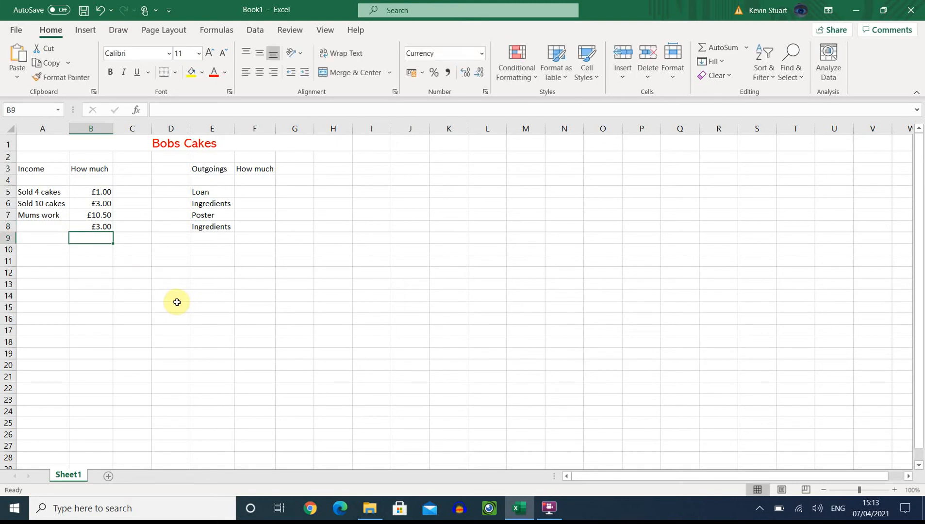
key(Up)
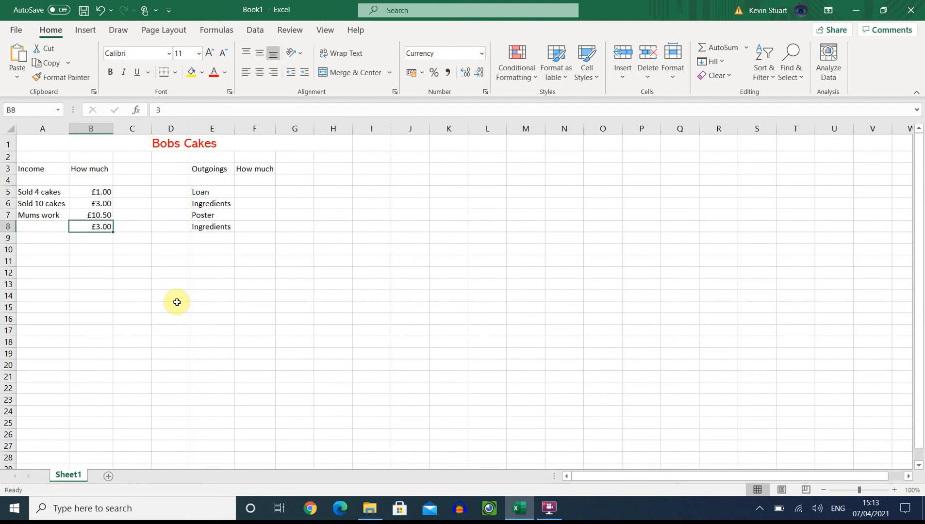
key(BackSpace)
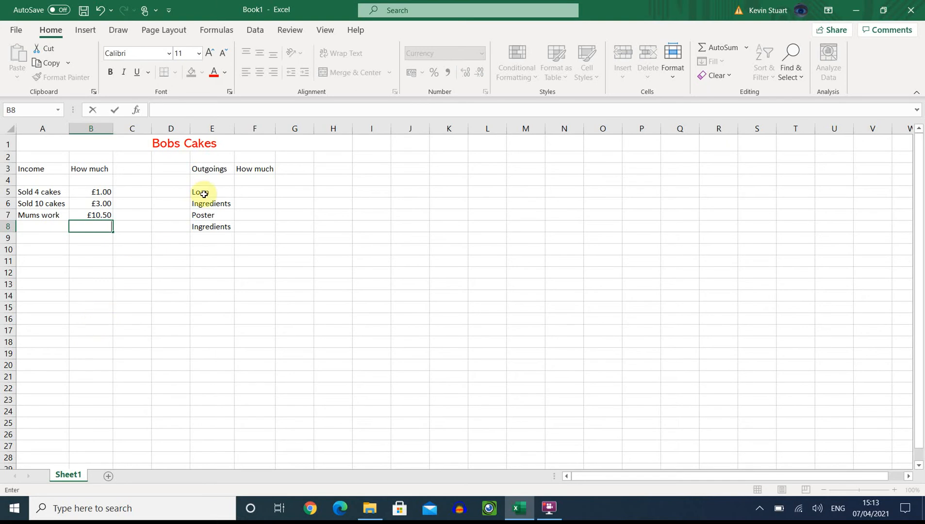
Step: Format cells F5:F18 as Currency with the £ symbol, 2 decimal places and red negative numbers without a minus sign
drag(255, 190, 269, 325)
click(269, 327)
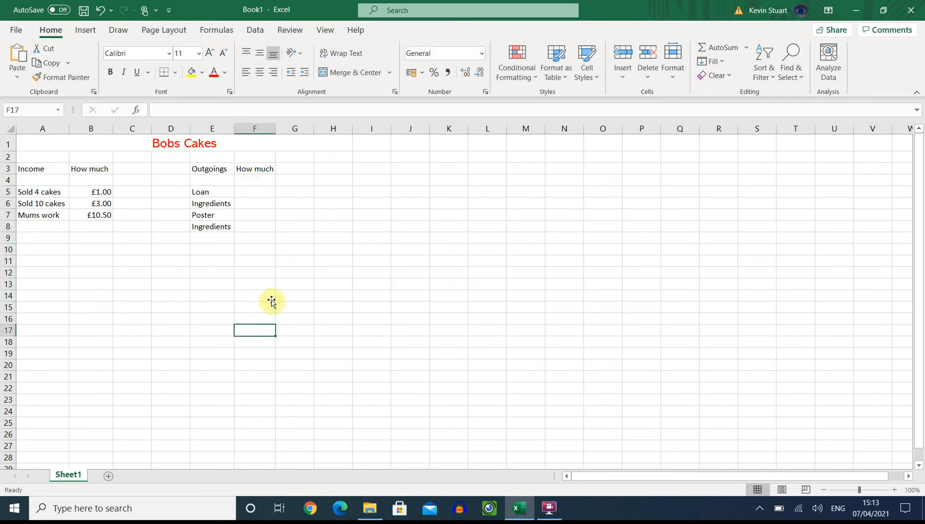
click(254, 189)
drag(257, 197, 250, 340)
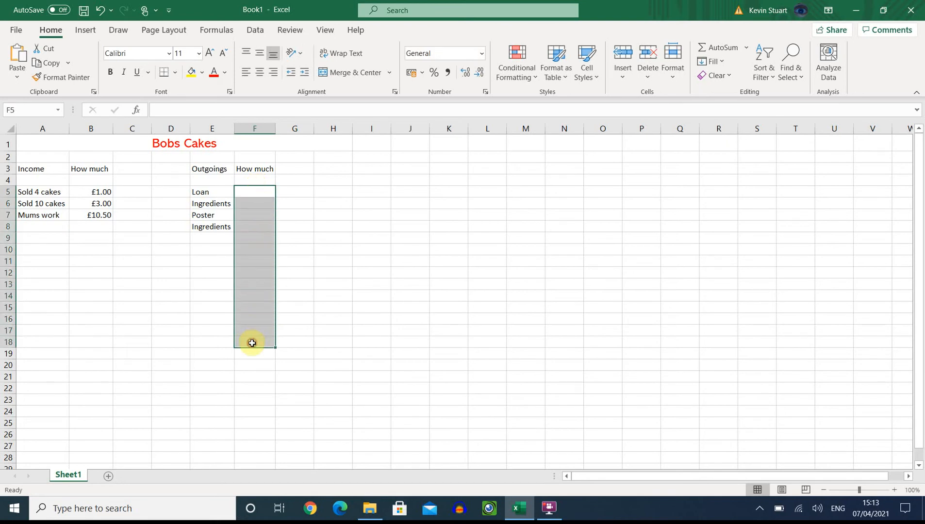
right_click(246, 271)
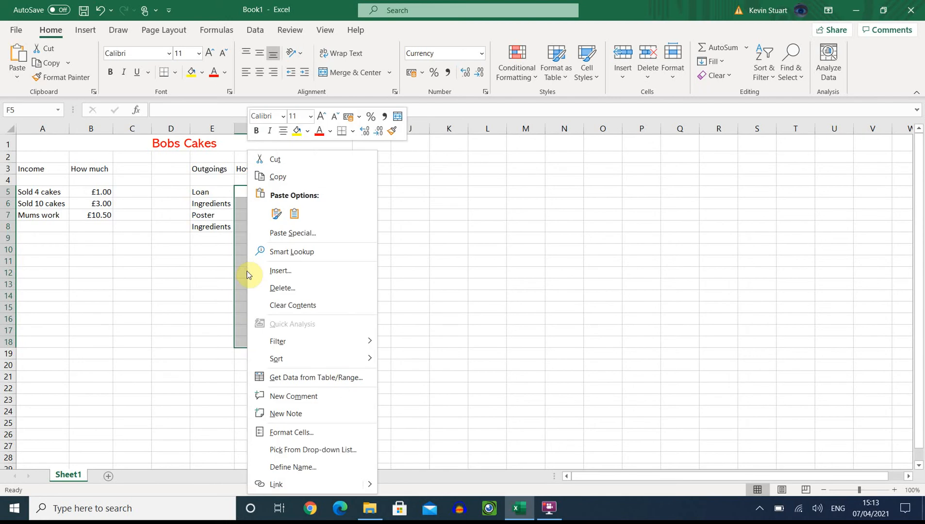
click(303, 432)
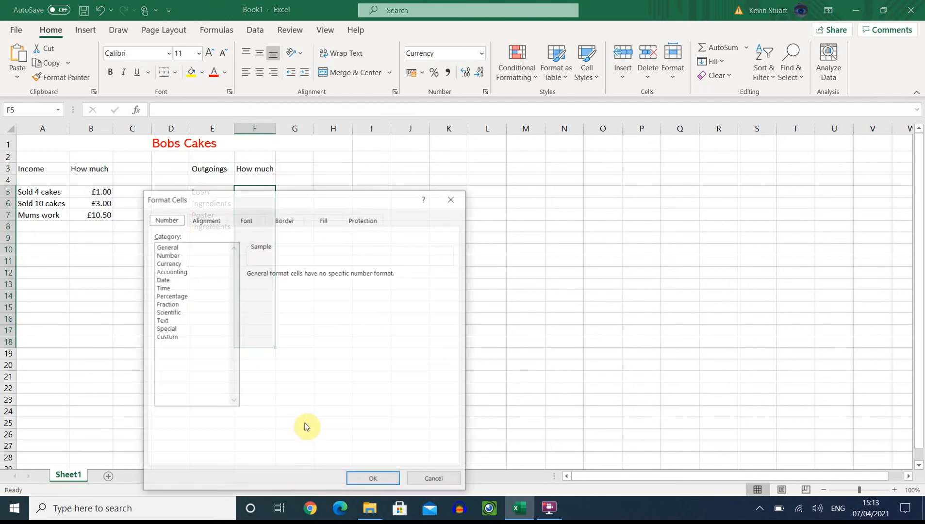
click(180, 263)
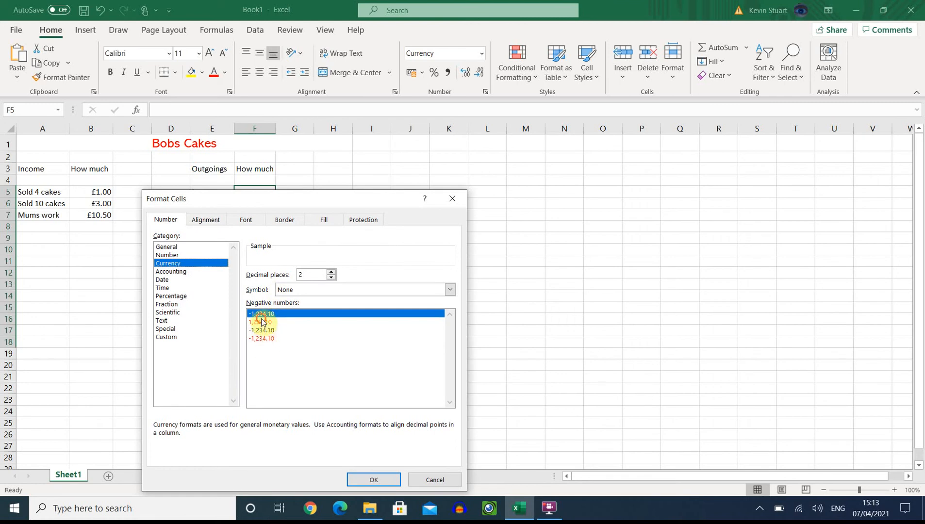
click(261, 322)
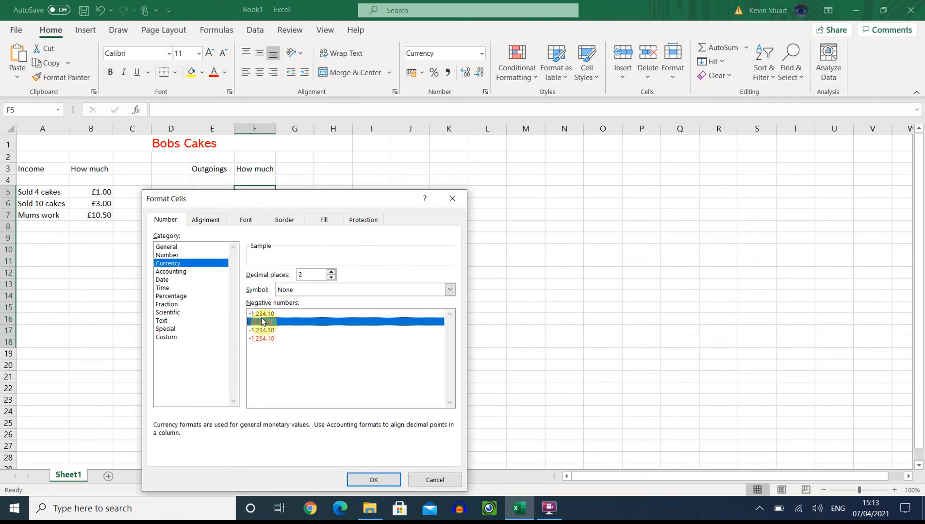
click(310, 290)
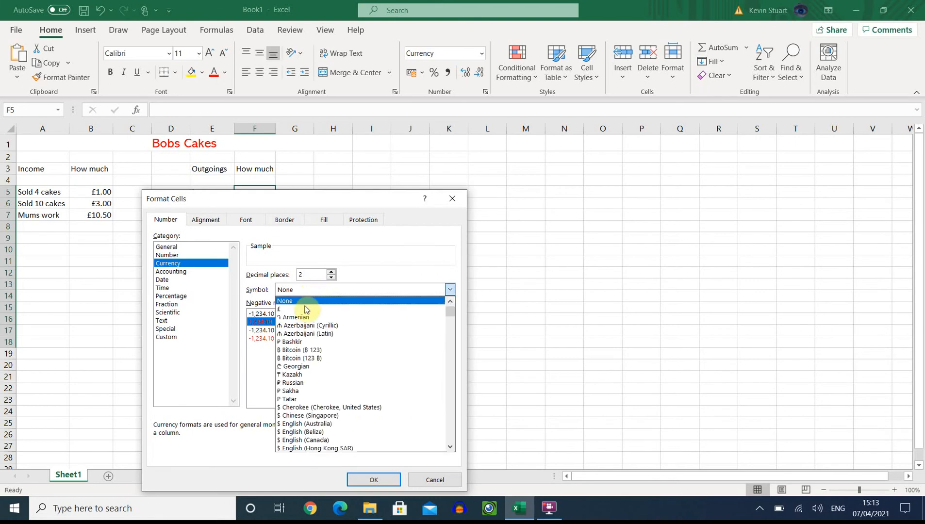
click(291, 309)
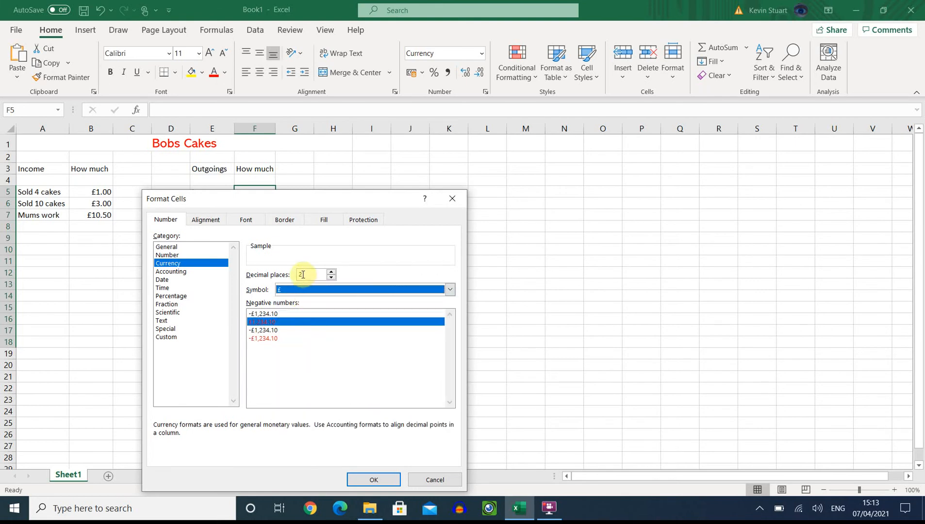
click(373, 479)
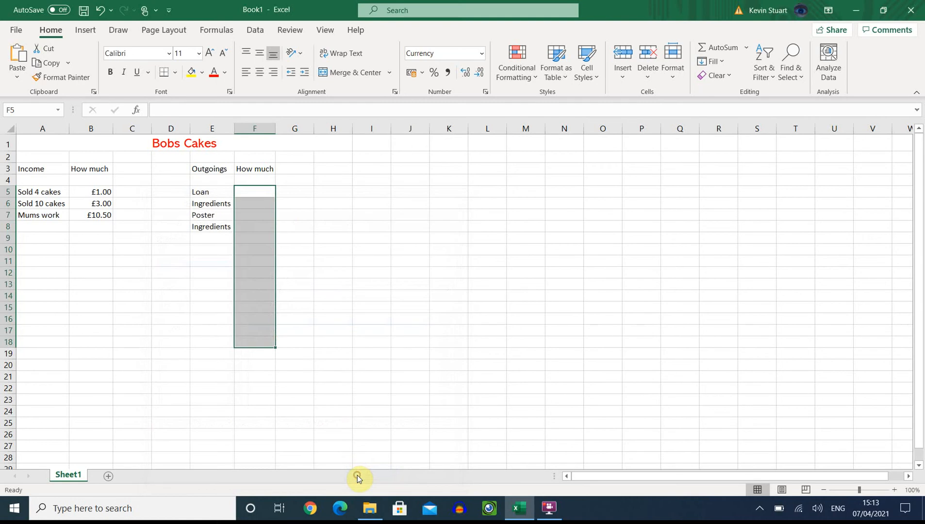
Step: Enter 3 as the Loan amount in cell F5 of the Outgoings list
click(255, 197)
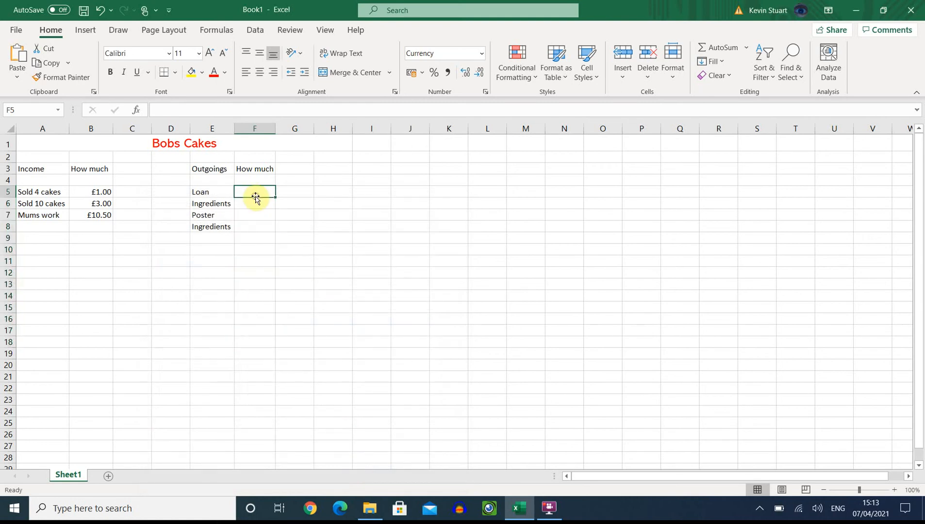
text(3)
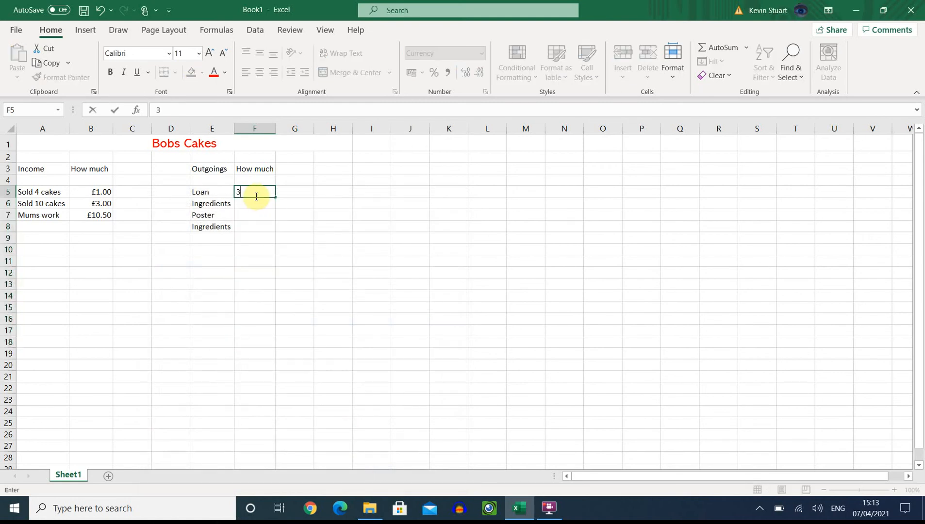
key(Return)
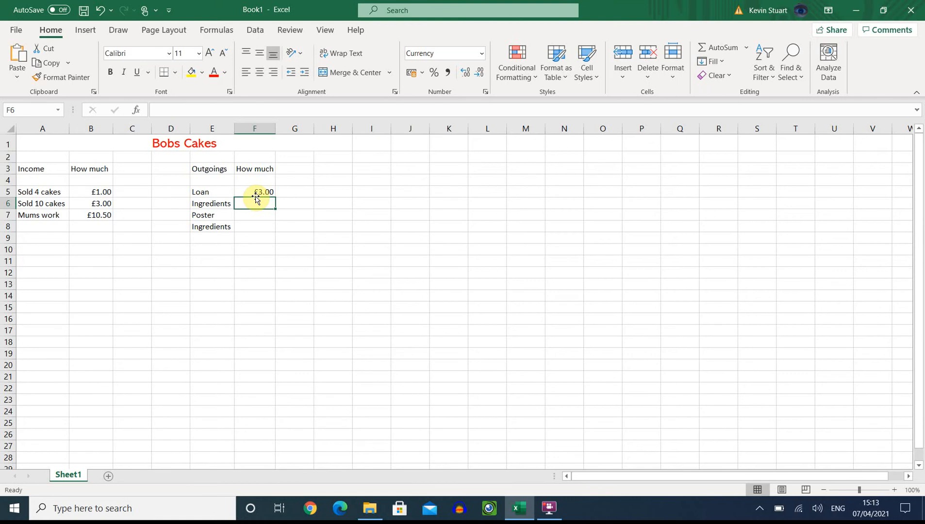
Step: Enter the remaining outgoings amounts: 1 for Ingredients in F6, 0.50 for Poster in F7 and 2 for Ingredients in F8
text(1)
key(Return)
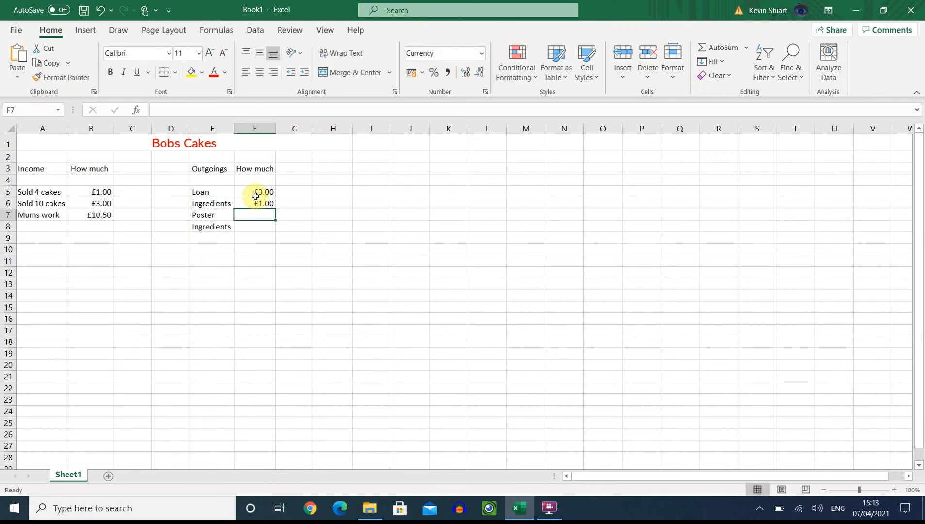
text(0.50)
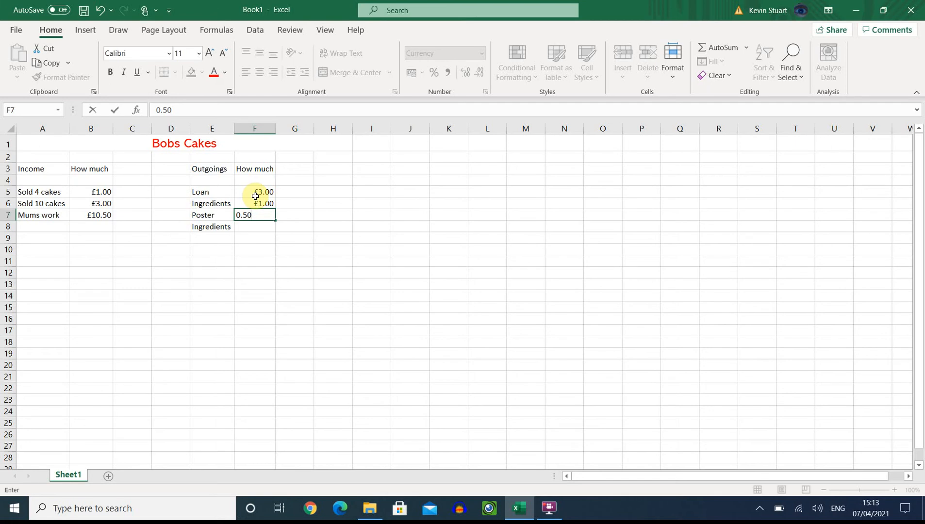
key(Return)
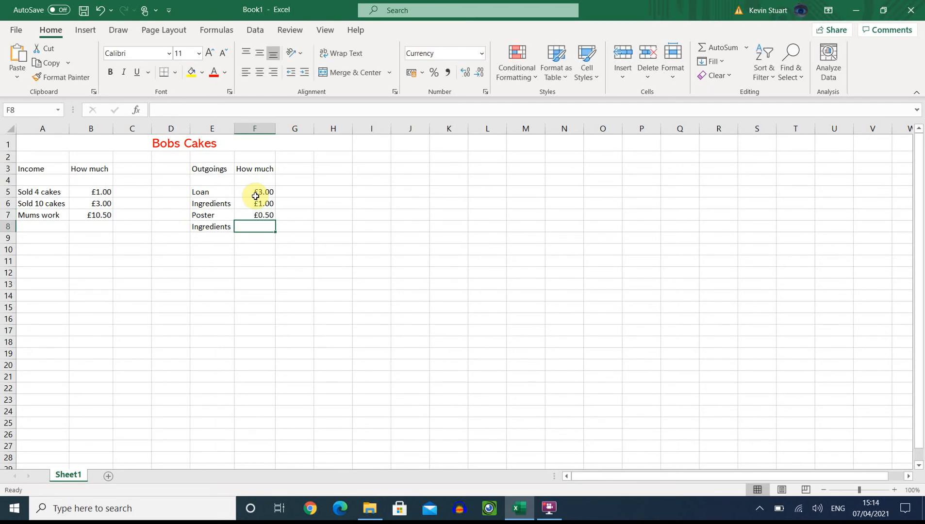
text(1)
key(BackSpace)
text(2)
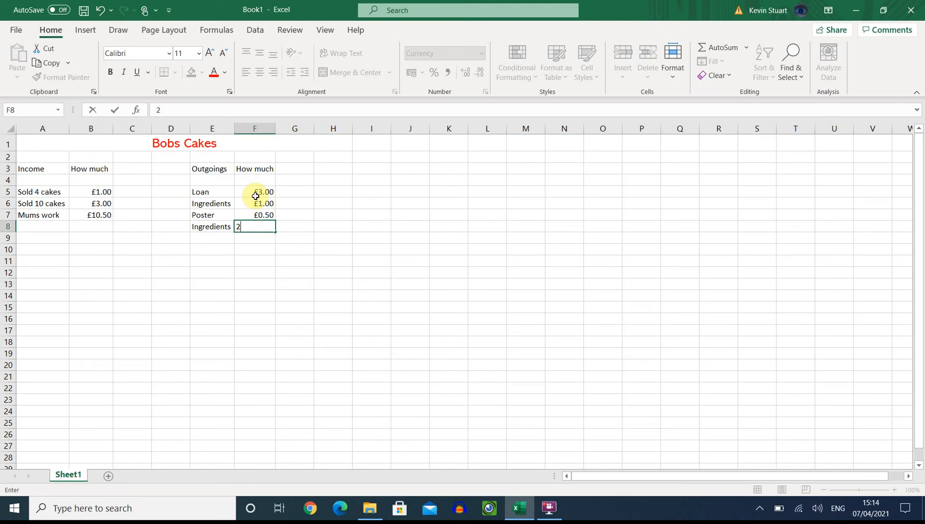
key(Return)
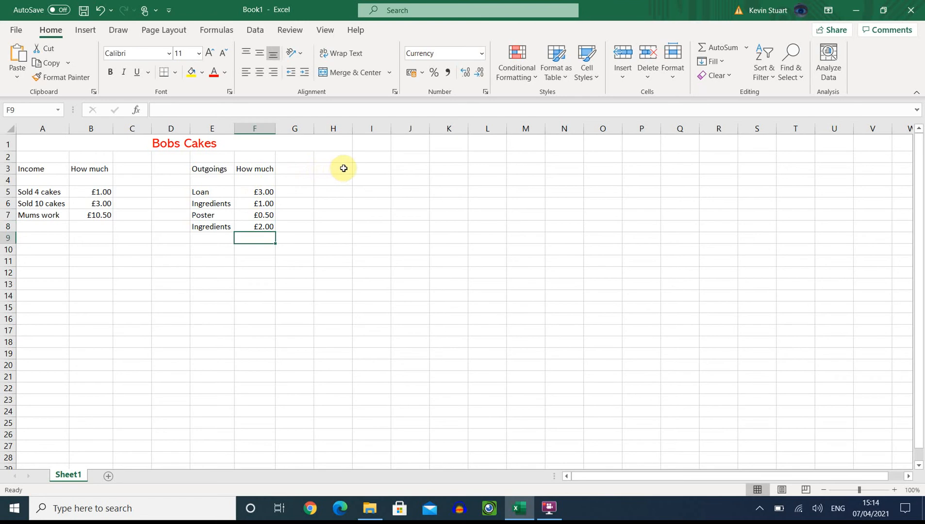
Step: Add the label Total Income in cell I3 and widen column I to fit it
click(375, 169)
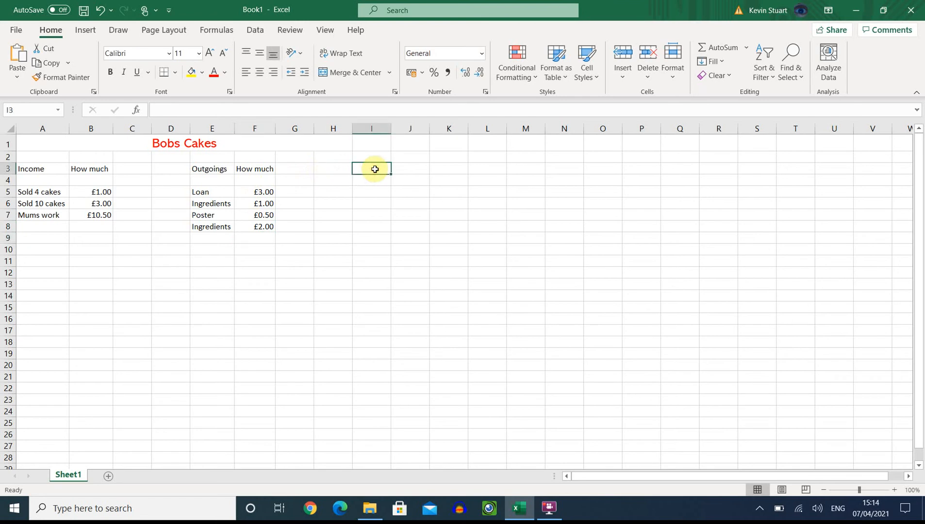
text(Total)
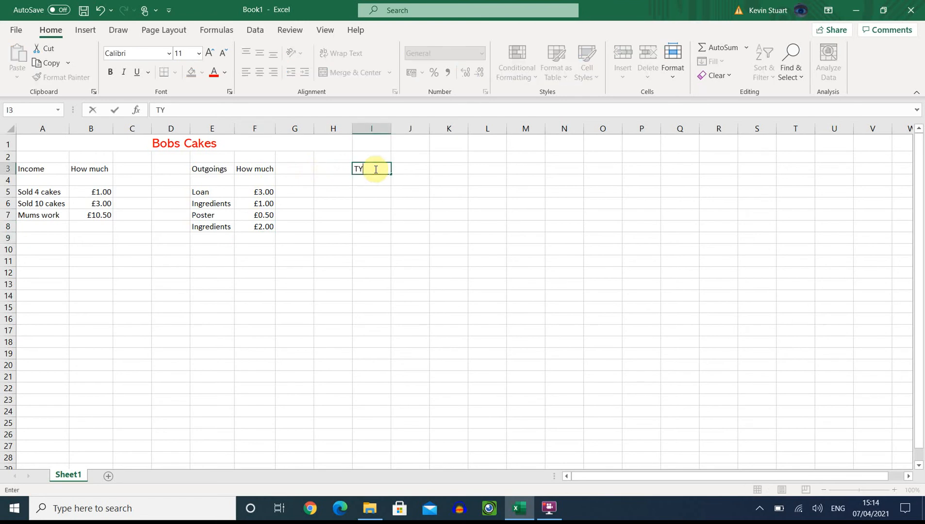
text( Income)
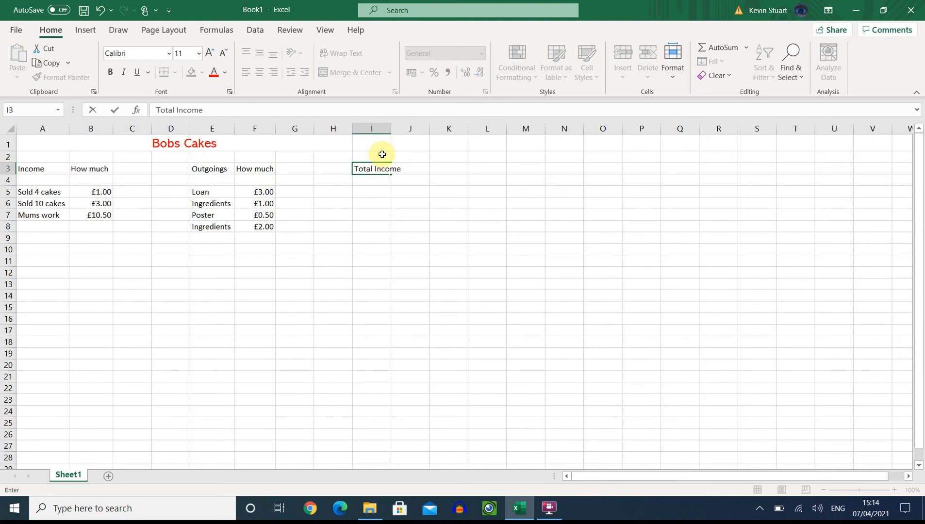
click(390, 157)
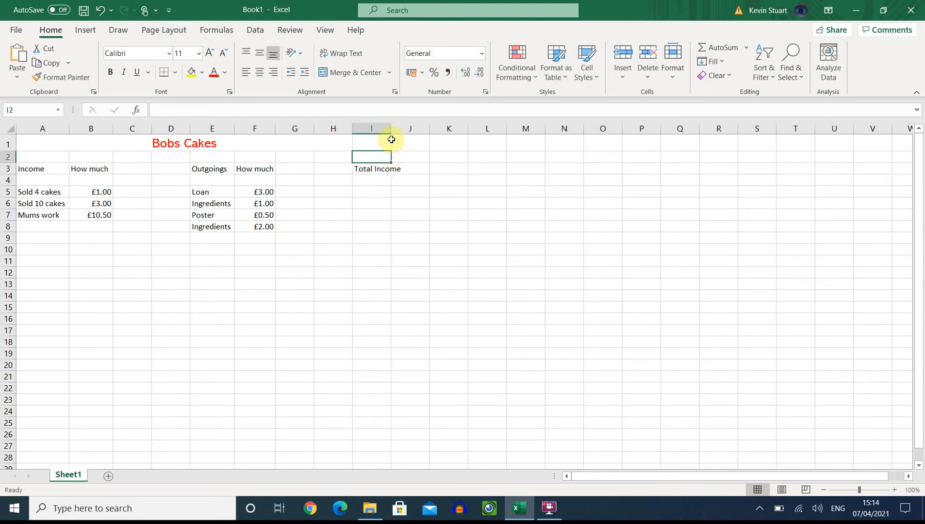
drag(392, 128, 425, 129)
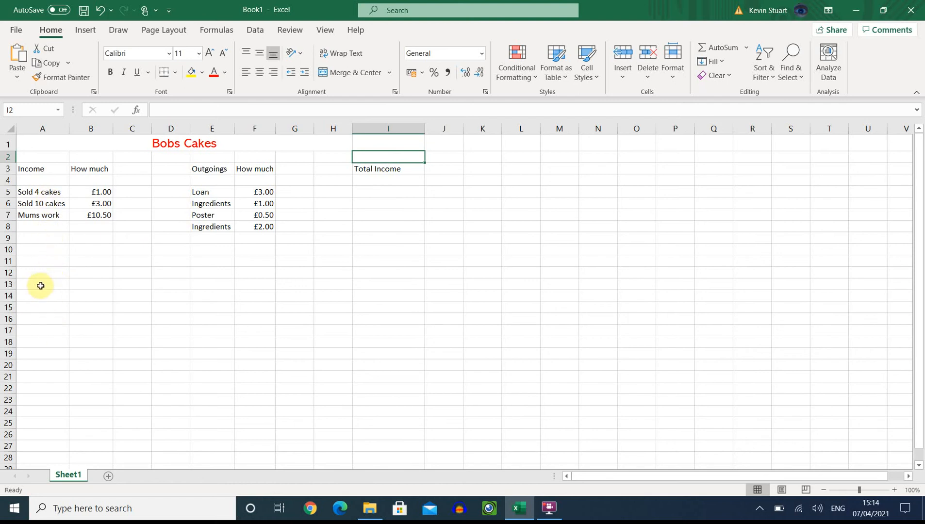
Step: Add the labels Total Outgoings in cell I5 and Profit/Loss in cell I7
click(381, 191)
text(Total Outgoings)
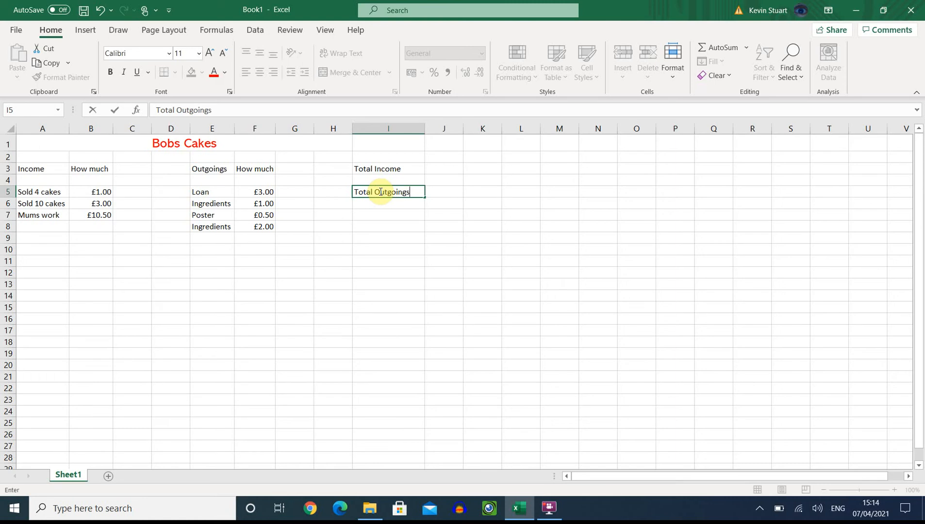
key(Return)
key(Return)
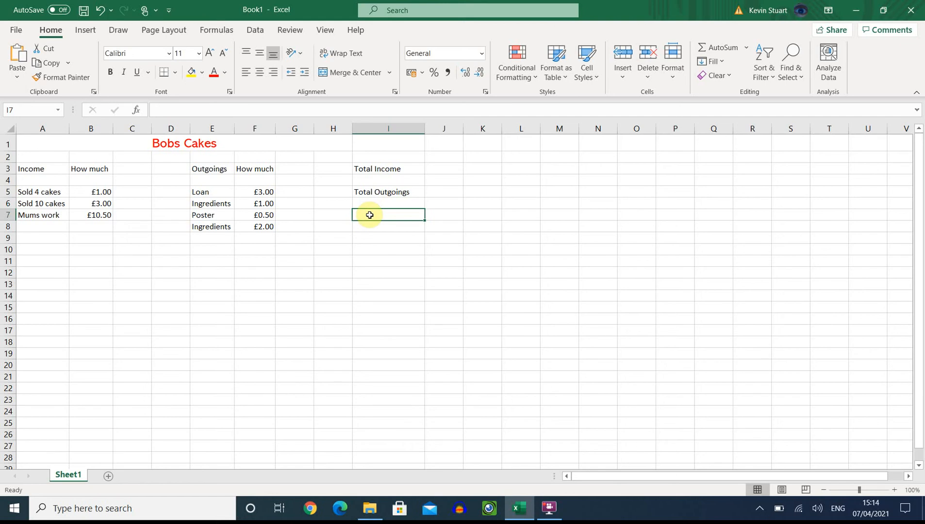
text(Profit)
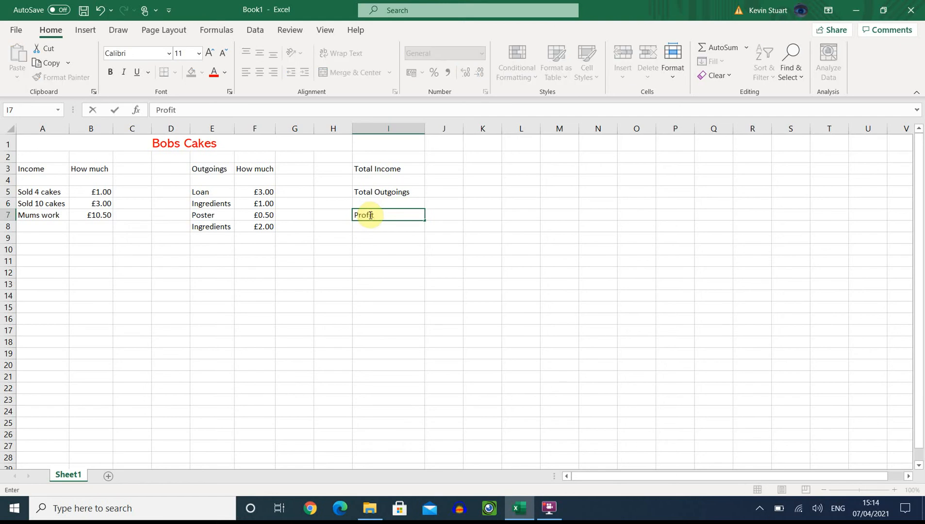
text(/Loss)
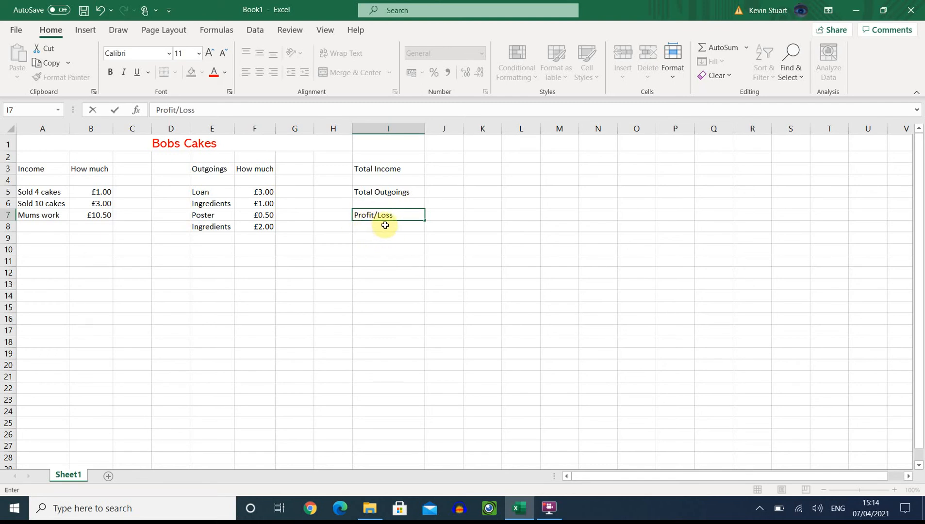
click(379, 248)
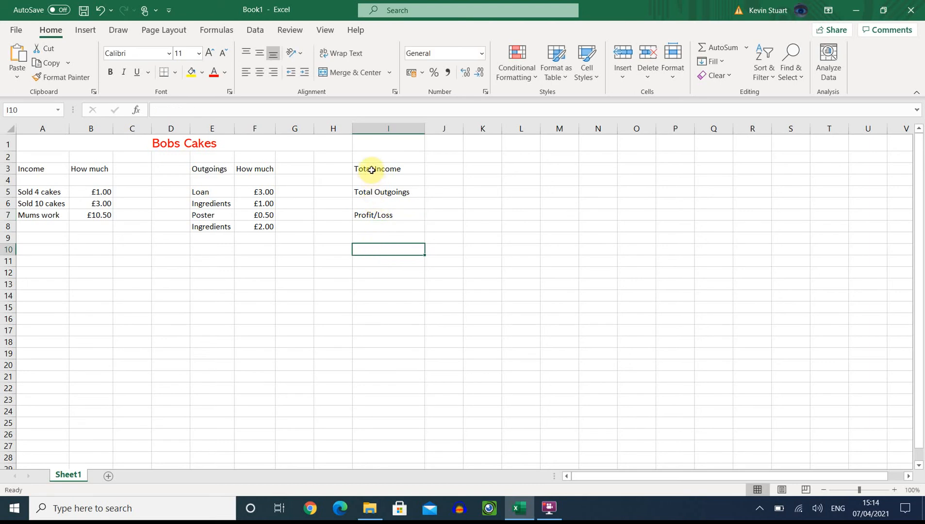
Step: Enter the formula =sum(B5:B21) in cell J3 to calculate Total Income
click(430, 167)
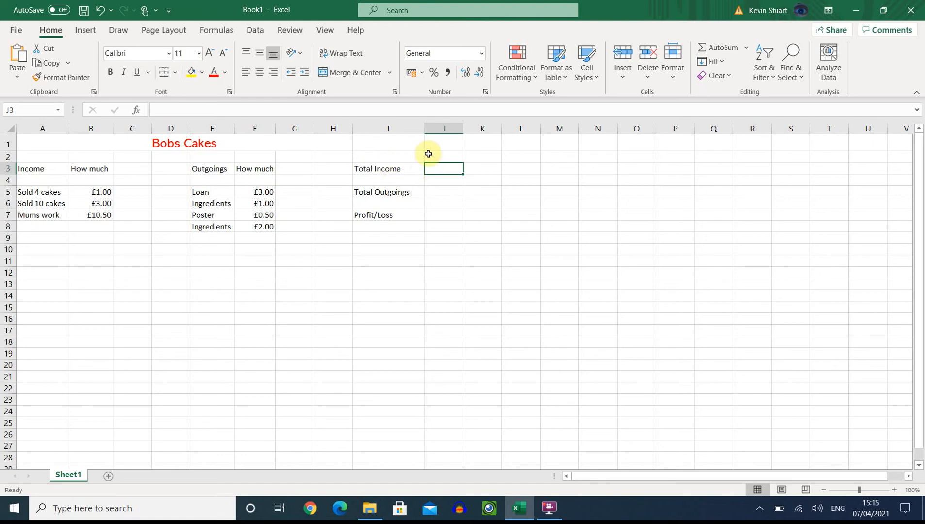
click(264, 111)
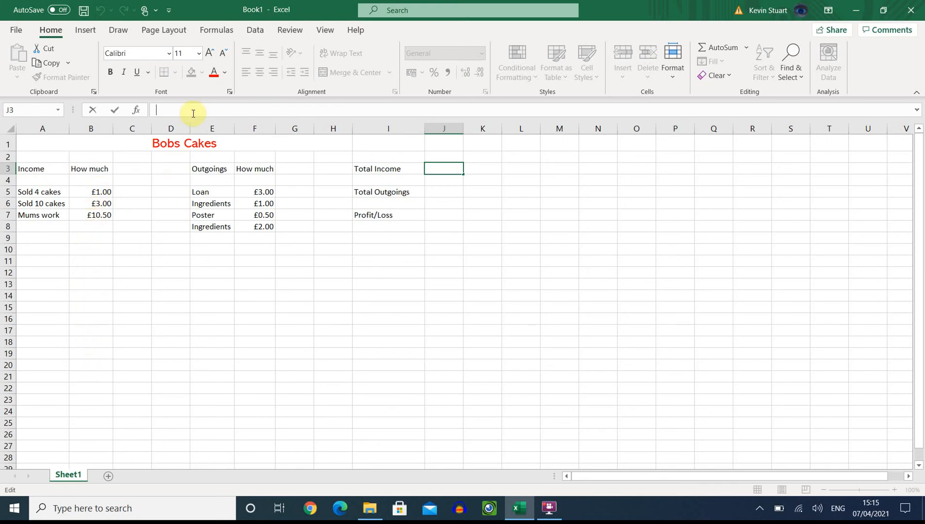
text(=)
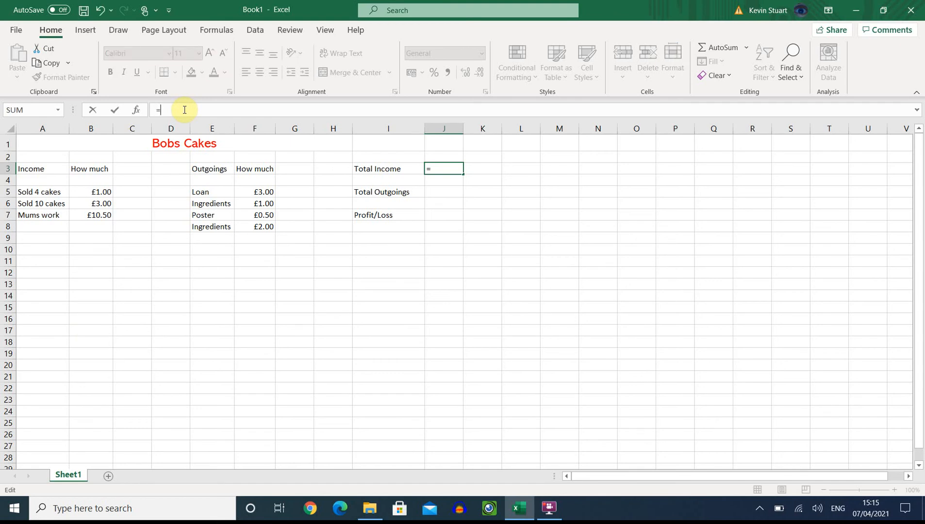
text(sum)
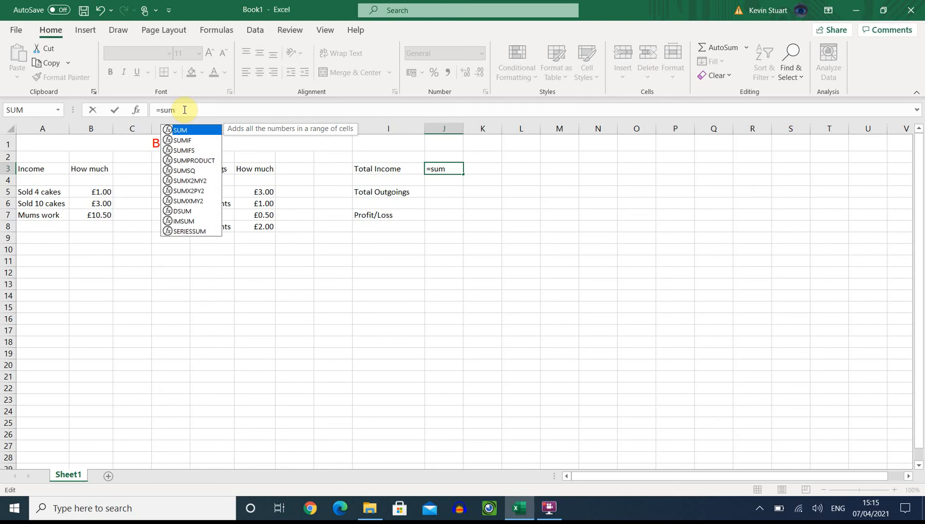
text(()
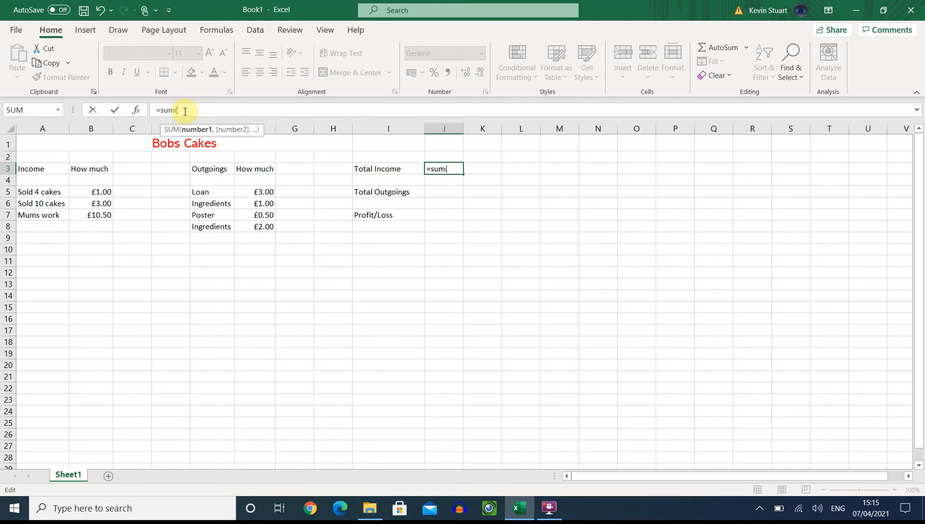
click(97, 193)
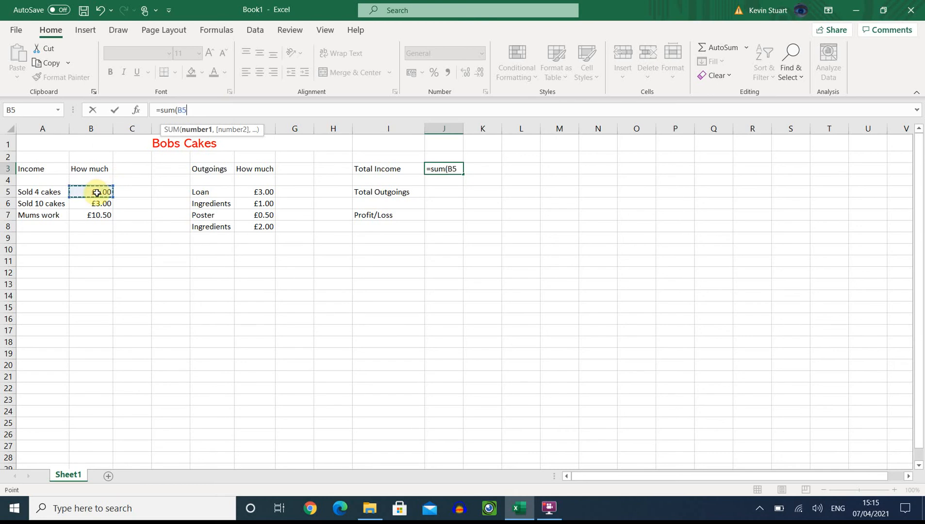
drag(97, 192, 96, 380)
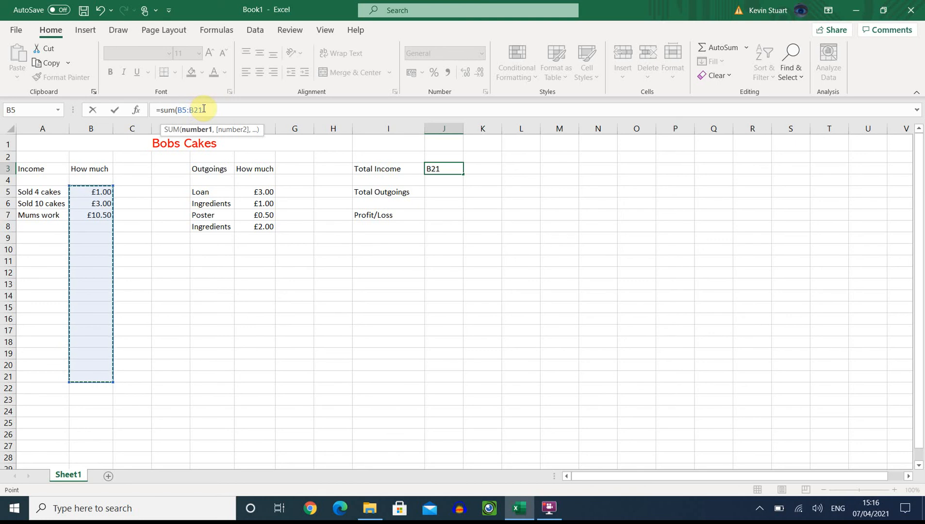
text())
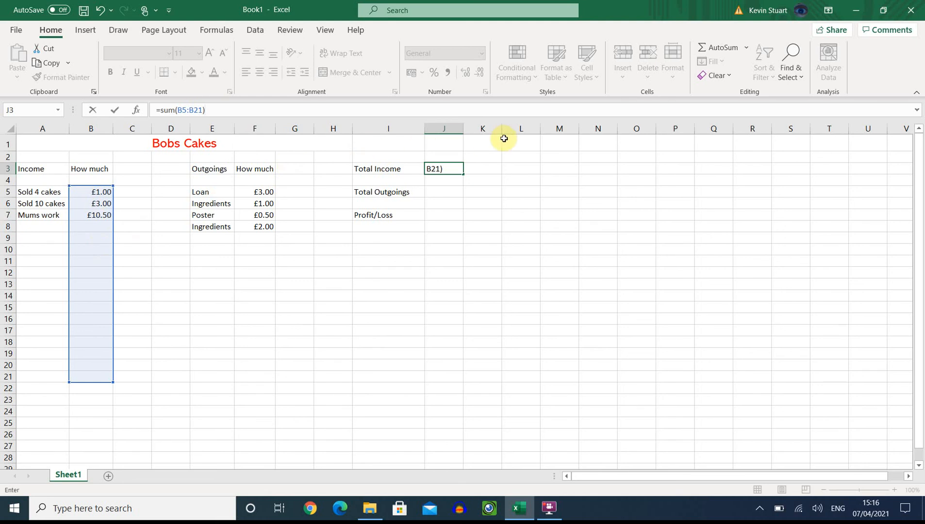
key(Return)
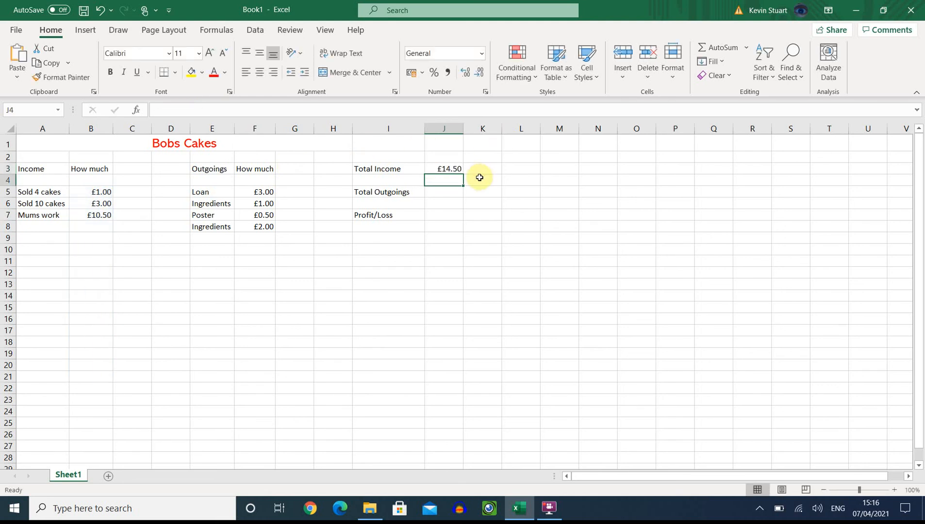
Step: Enter the formula =sum(F5:F24) in cell J5 to calculate Total Outgoings
click(433, 189)
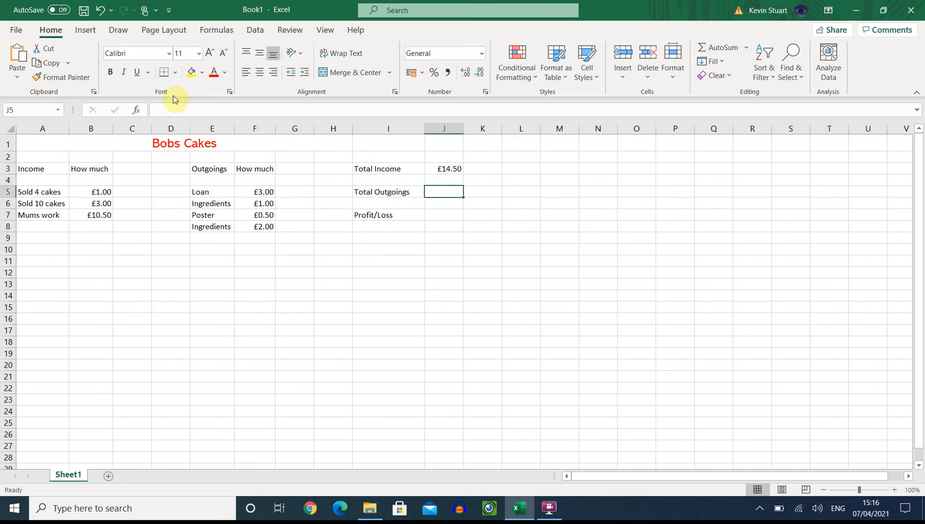
click(157, 110)
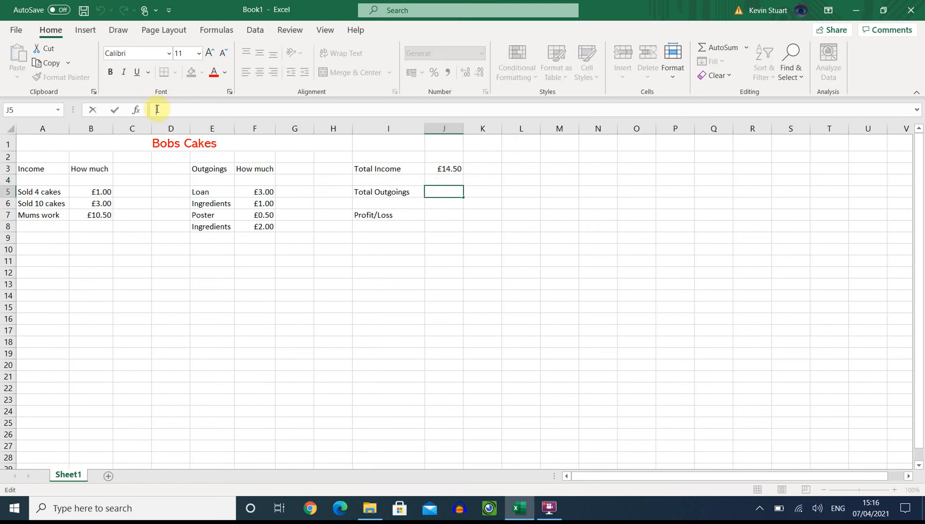
text(=sum()
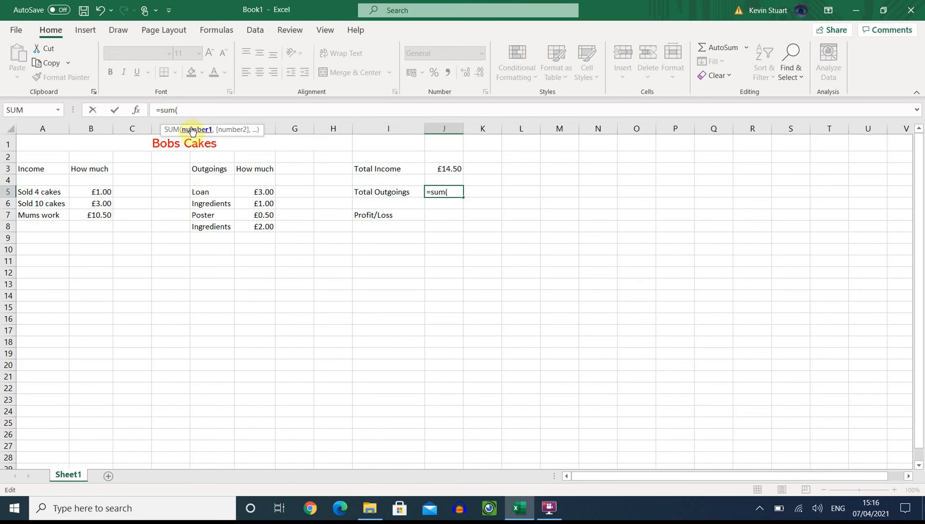
click(257, 189)
drag(257, 189, 267, 413)
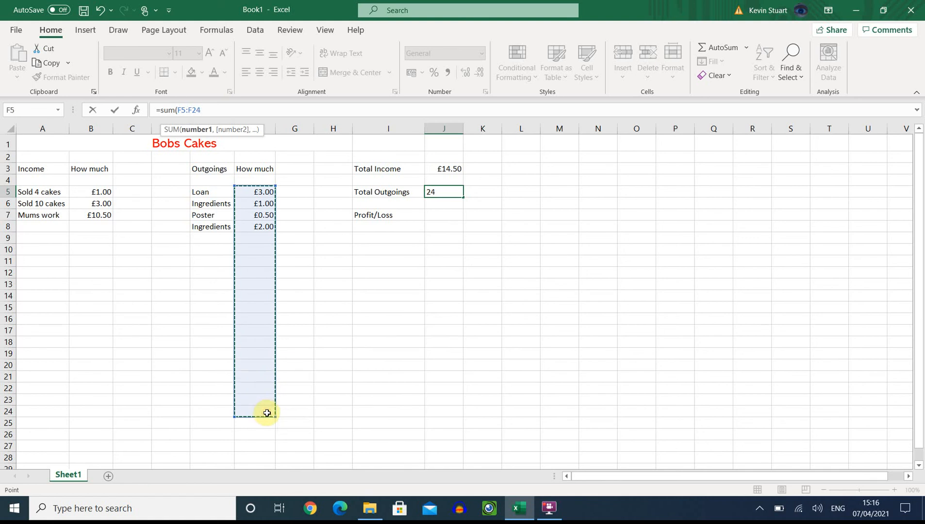
text())
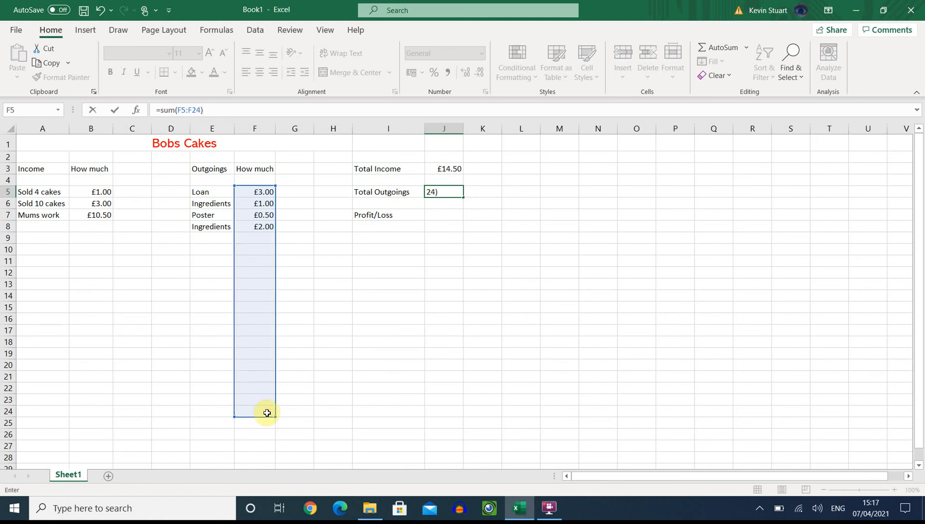
key(Return)
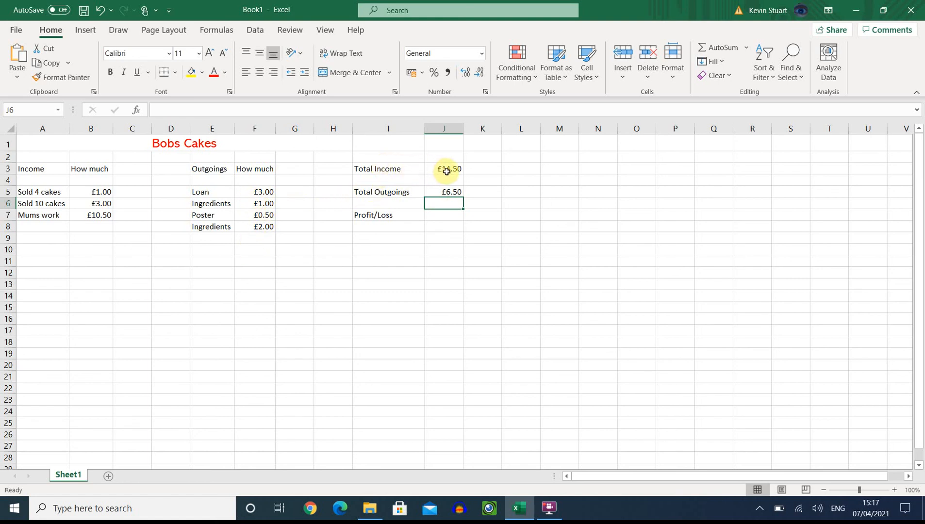
Step: Enter the formula =sum(J3-J5) in cell J7 to calculate Profit/Loss
click(431, 214)
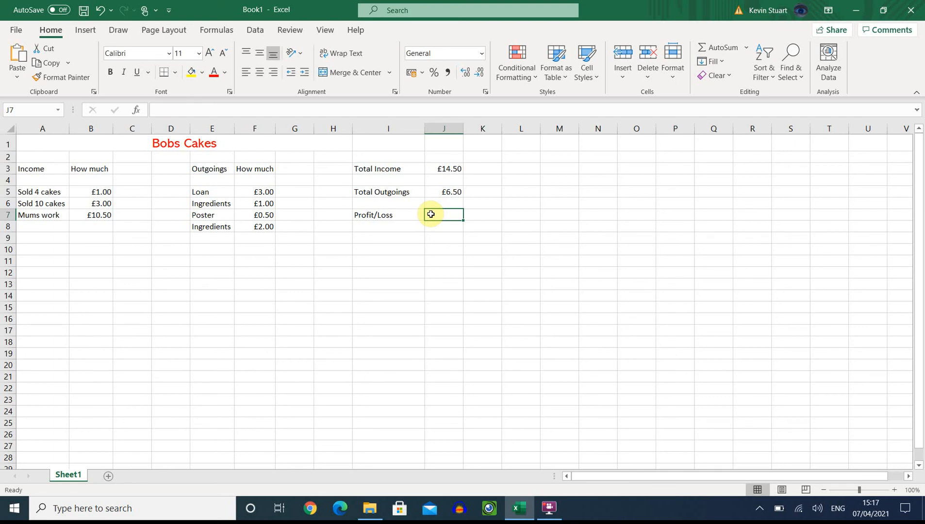
click(191, 111)
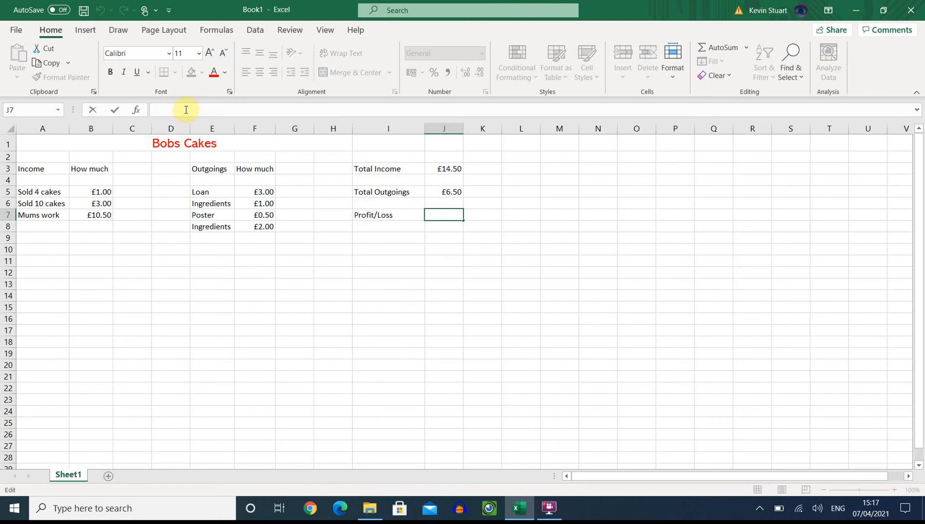
text(=)
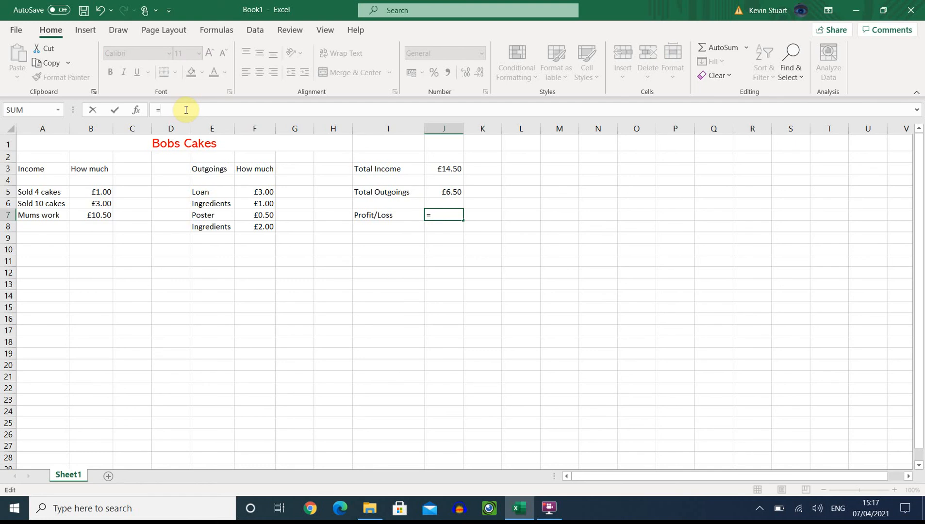
text(su)
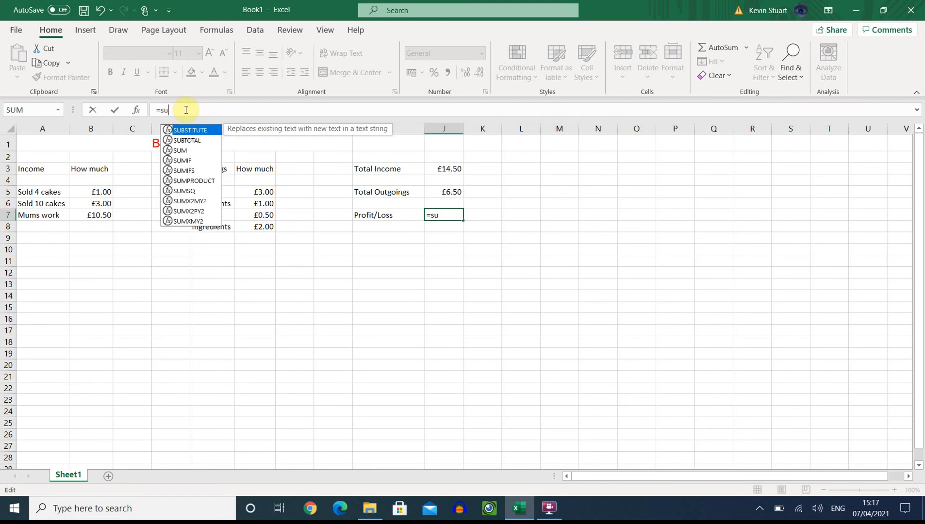
text(m()
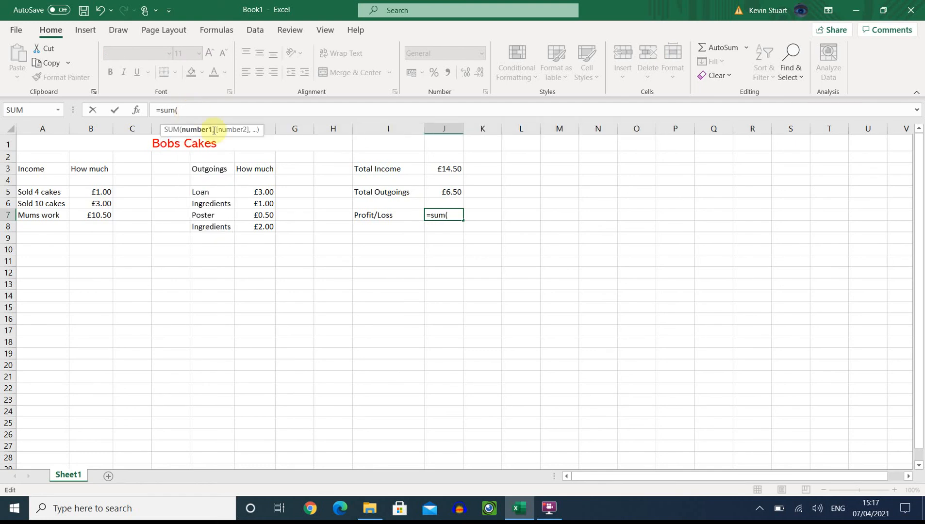
click(445, 169)
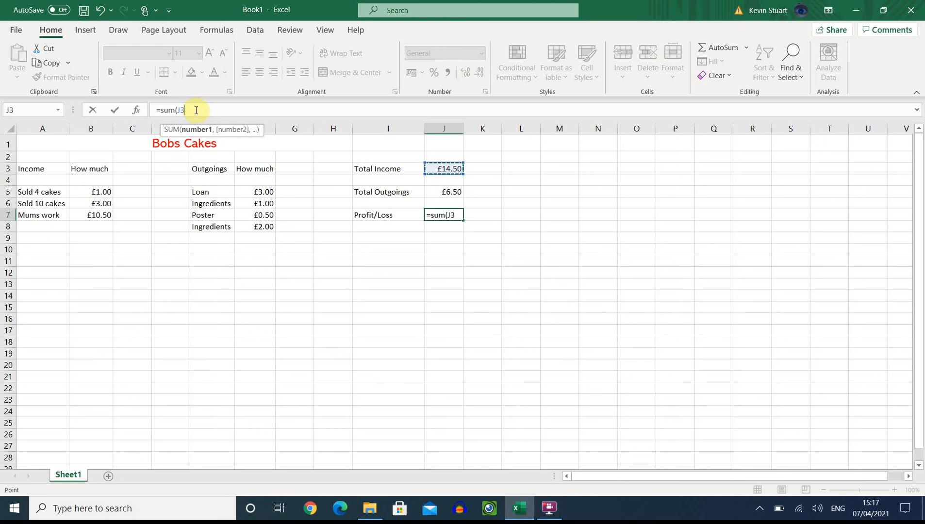
text(-)
click(441, 191)
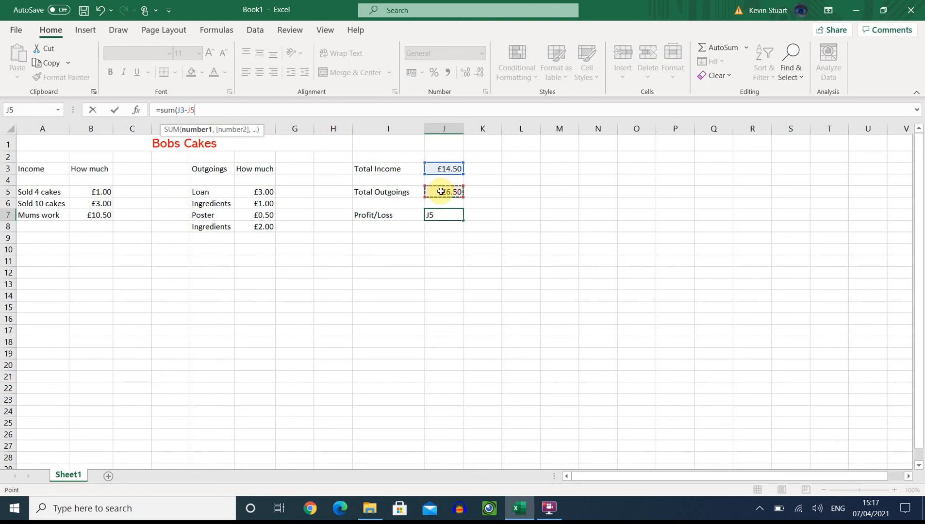
text())
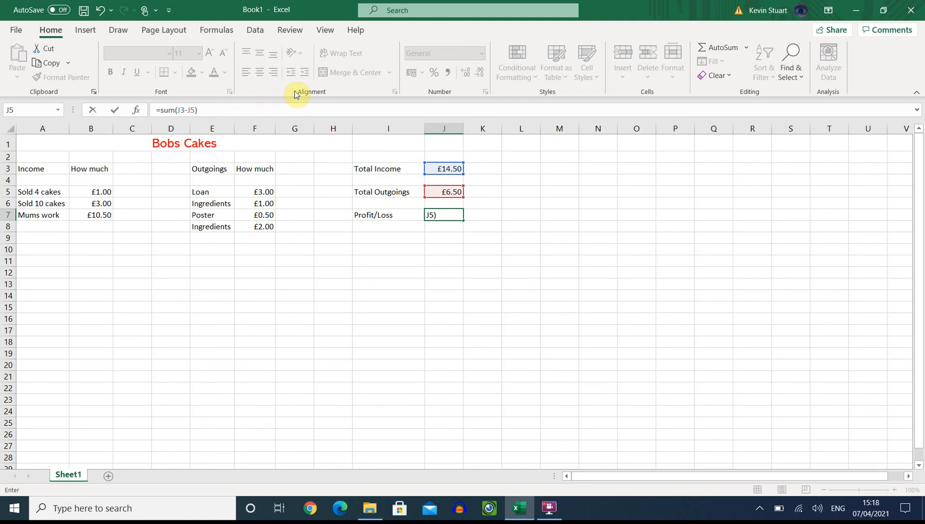
key(Return)
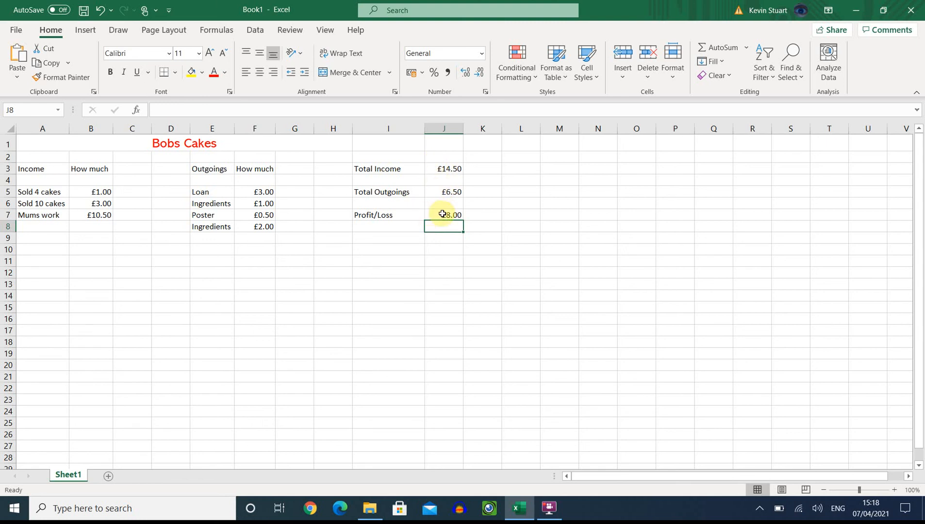
Step: Add the income entry Cakes sold in cell A8 with the amount 2 in cell B8
click(95, 228)
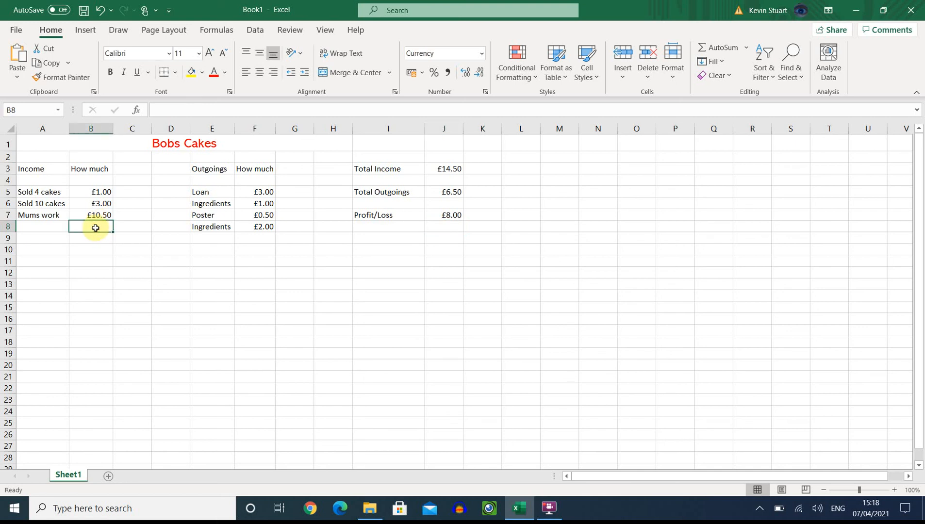
key(Left)
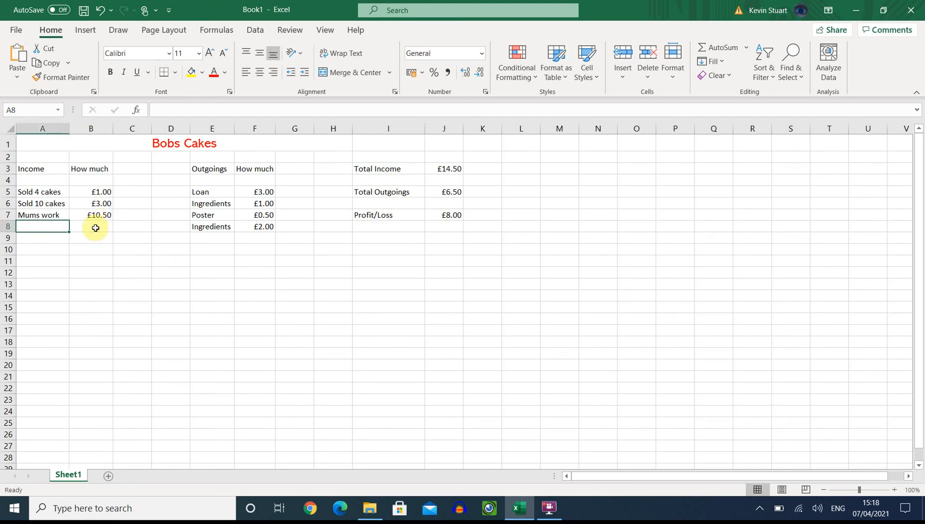
text(Cakes sold)
key(Tab)
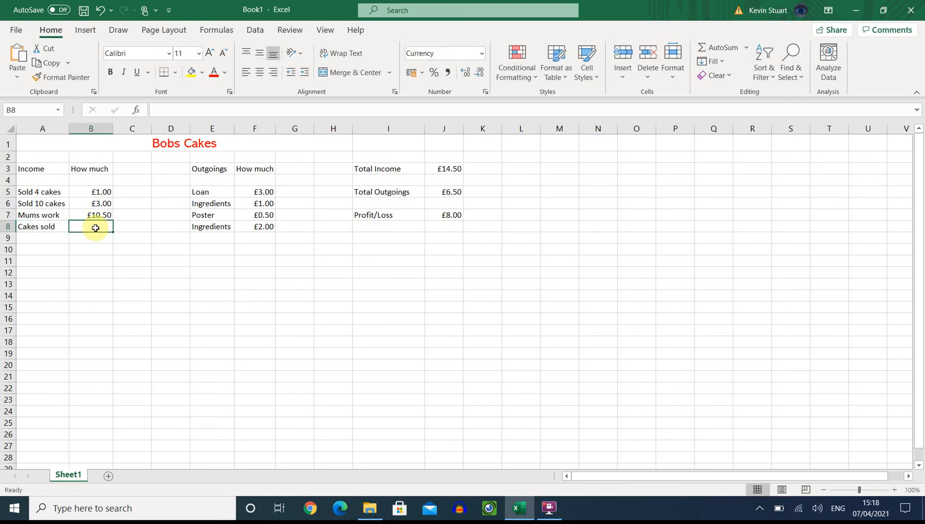
text(2)
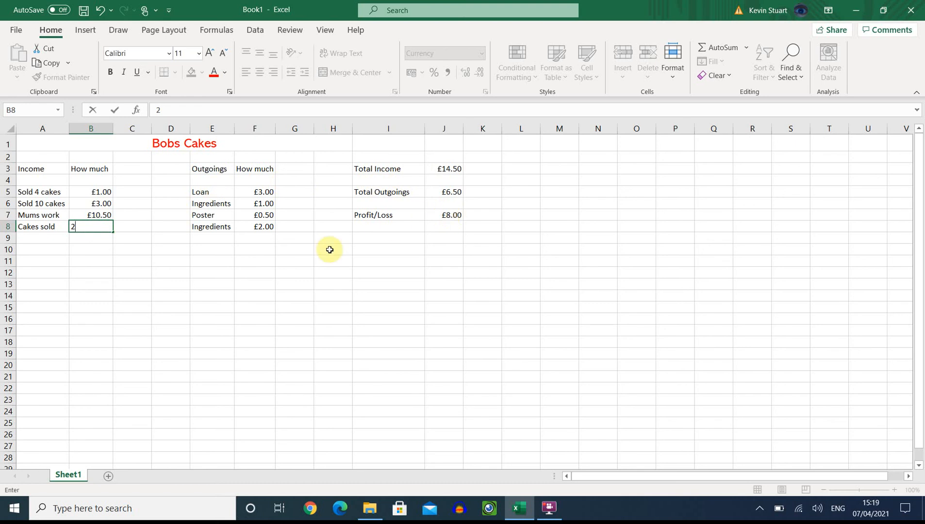
key(Return)
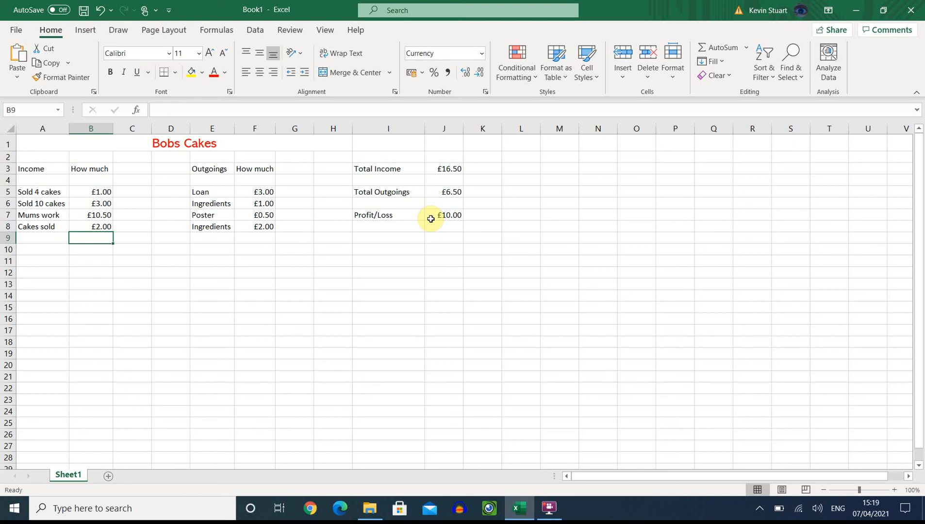
click(549, 508)
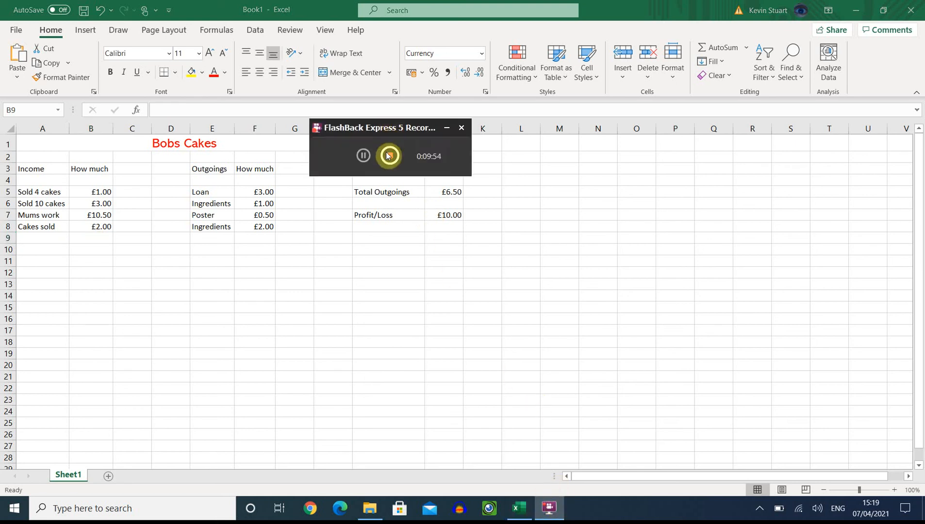